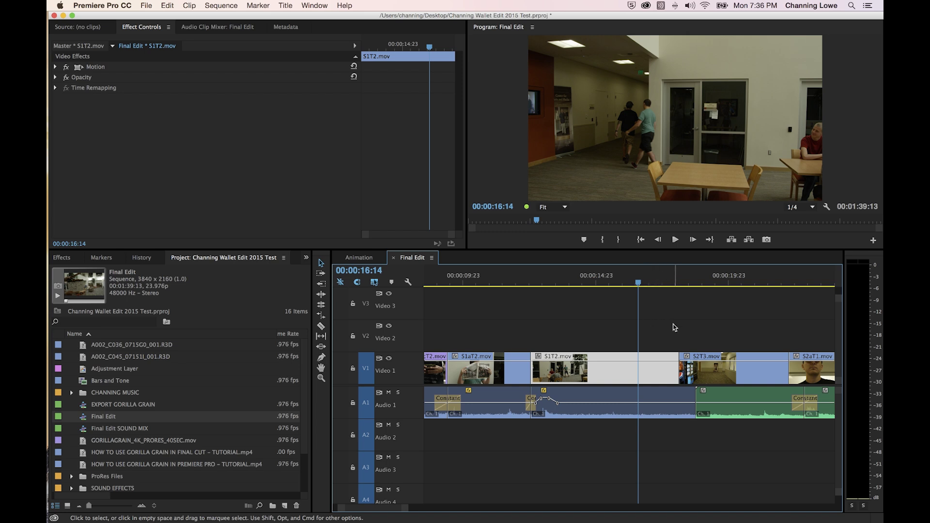
Park the playhead at 00:00:18:05, the start of S2T3.mov, with no clips selected
{"action": "scroll", "coordinate": [650, 322], "scroll_direction": "up", "scroll_amount": 1}
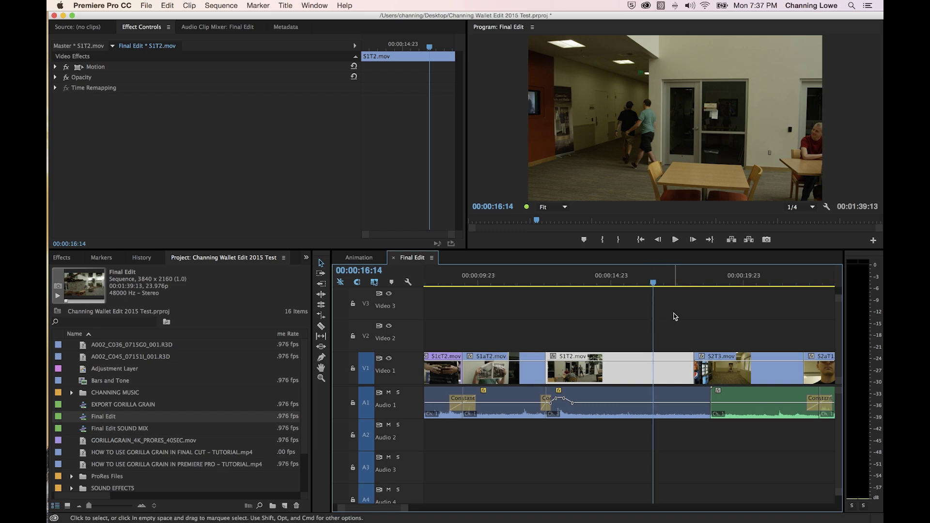
{"action": "left_click", "coordinate": [671, 284]}
{"action": "left_click_drag", "start_coordinate": [671, 287], "coordinate": [672, 286]}
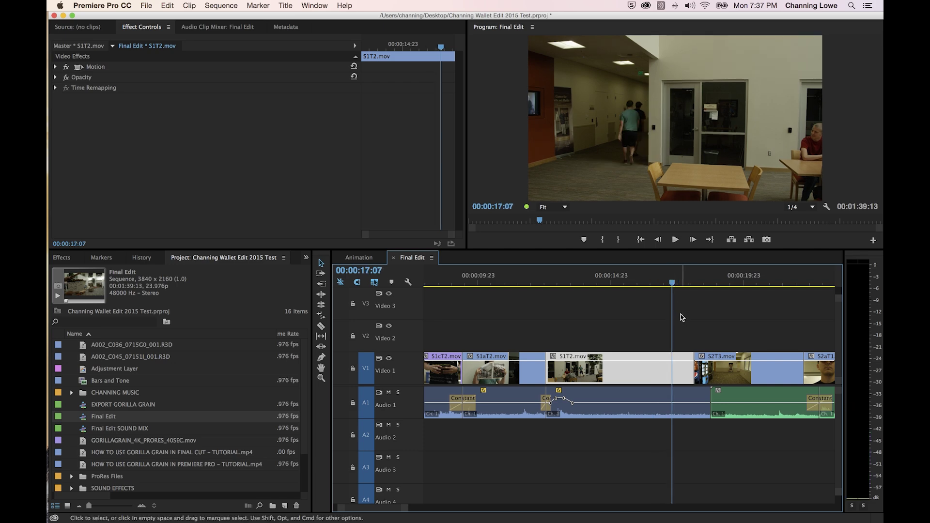
{"action": "scroll", "coordinate": [680, 315], "scroll_direction": "down", "scroll_amount": 5}
{"action": "key", "text": "Down"}
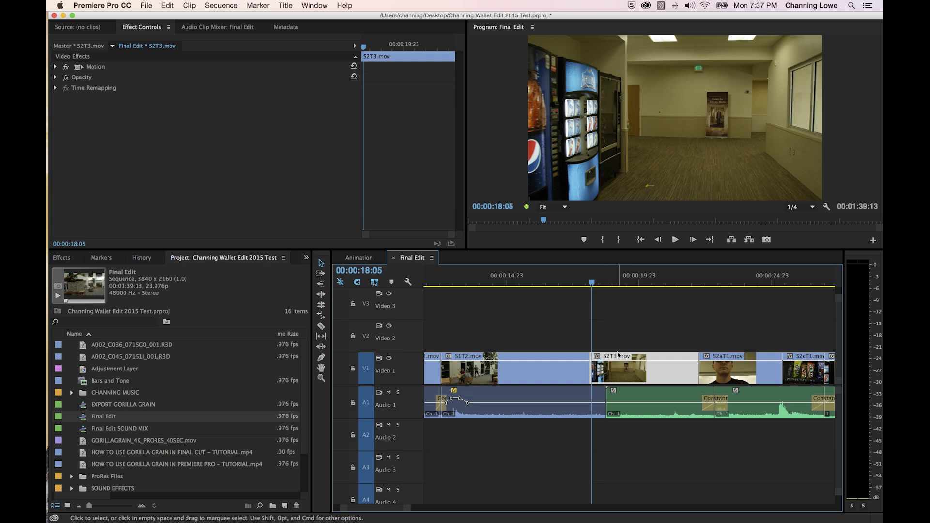
{"action": "key", "text": "super+shift+a"}
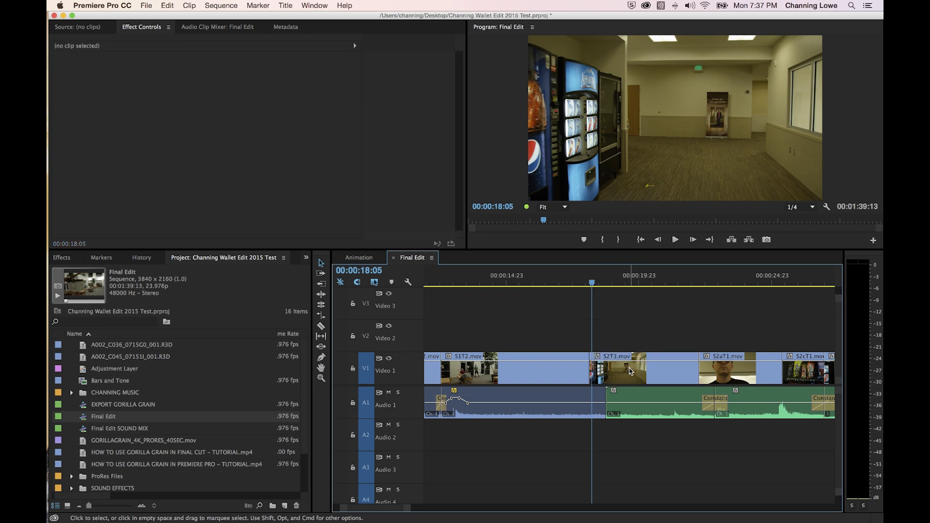
Replace the S2T3.mov clip on V1 with an After Effects composition
{"action": "right_click", "coordinate": [627, 369]}
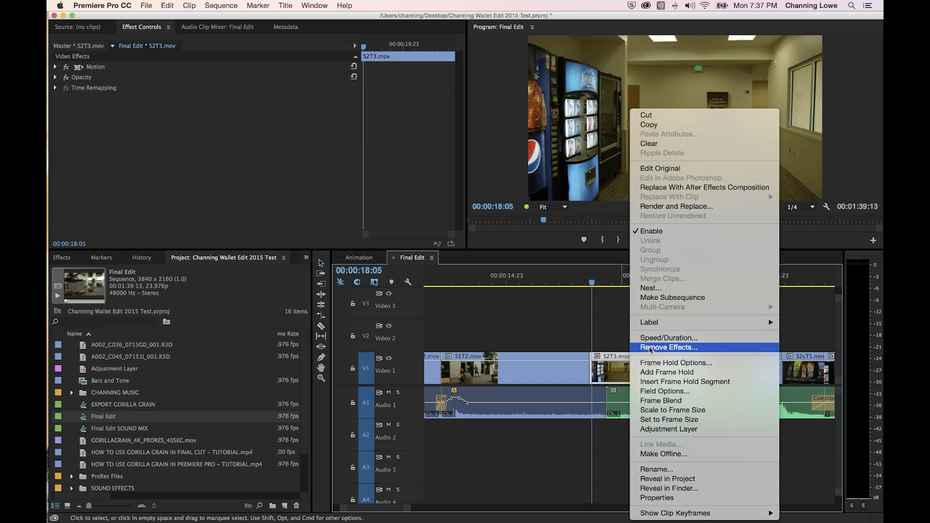
{"action": "left_click", "coordinate": [673, 188]}
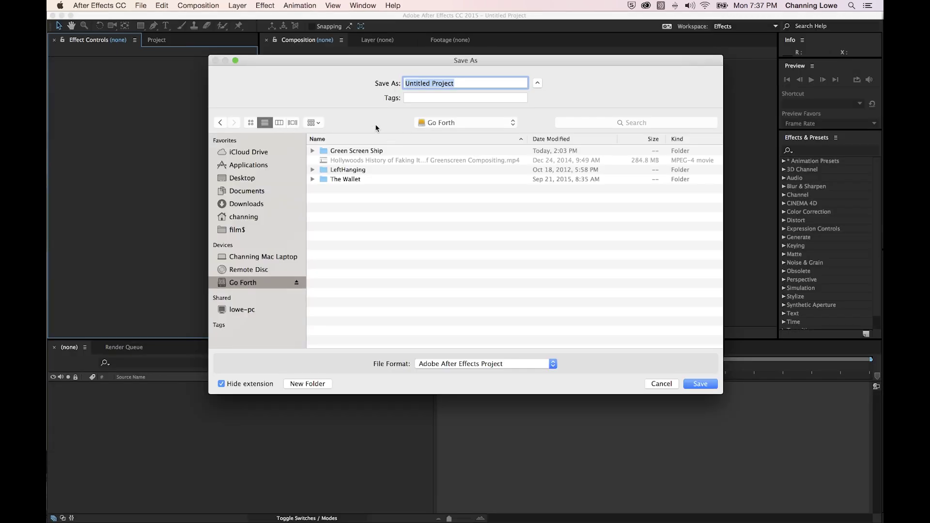
Save the new After Effects project as TEMP.aep and scrub the S2T3 footage in its comp
{"action": "left_click", "coordinate": [469, 90]}
{"action": "left_click_drag", "start_coordinate": [452, 83], "coordinate": [392, 84]}
{"action": "type", "text": "TEM"}
{"action": "key", "text": "Return"}
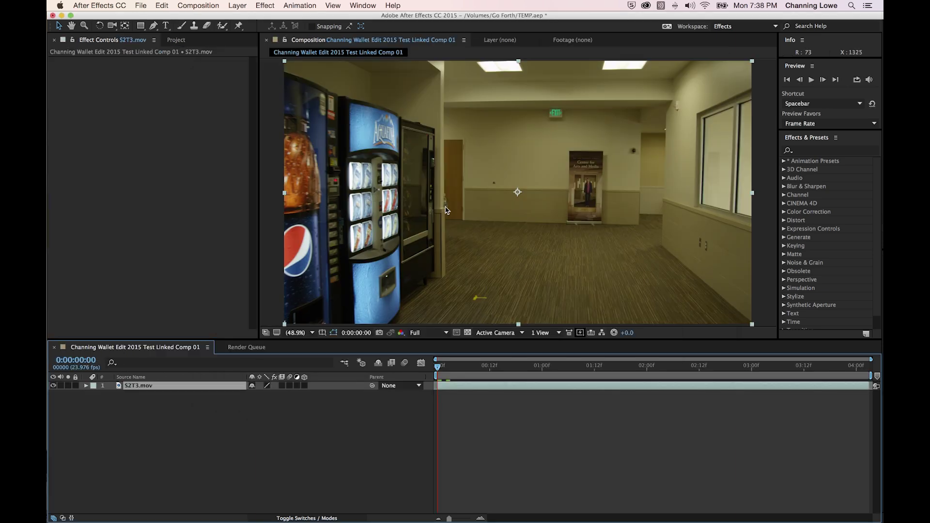
{"action": "mouse_move", "coordinate": [455, 368]}
{"action": "left_mouse_down"}
{"action": "mouse_move", "coordinate": [848, 401]}
{"action": "mouse_move", "coordinate": [445, 379]}
{"action": "mouse_move", "coordinate": [454, 377]}
{"action": "left_mouse_up"}
{"action": "key", "text": "super+Tab"}
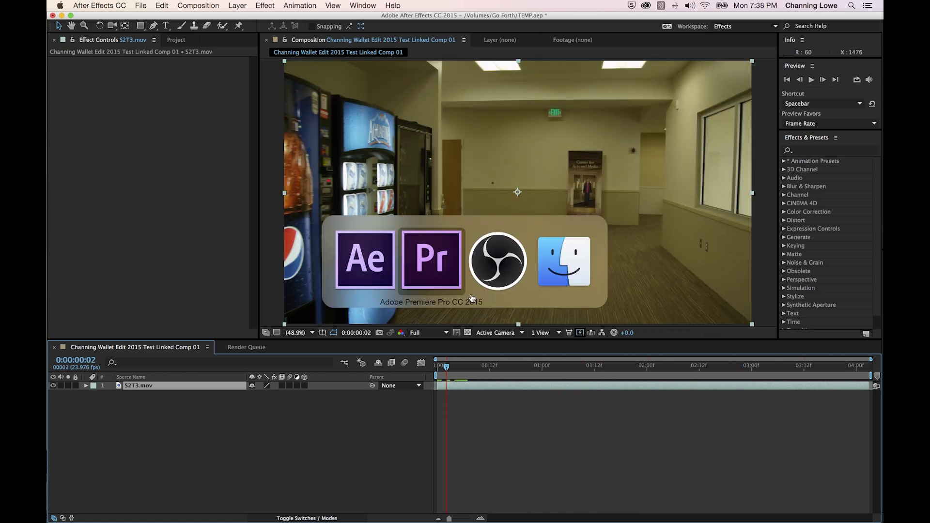
Select the linked comp clip on V1, inspect it in the Project panel, and park at 00:00:18:22
{"action": "left_click", "coordinate": [624, 354]}
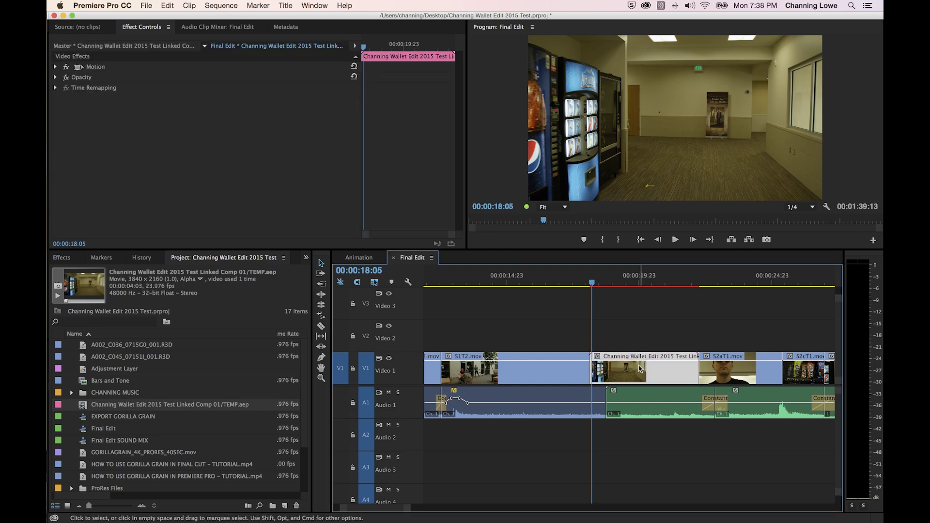
{"action": "left_click", "coordinate": [641, 349]}
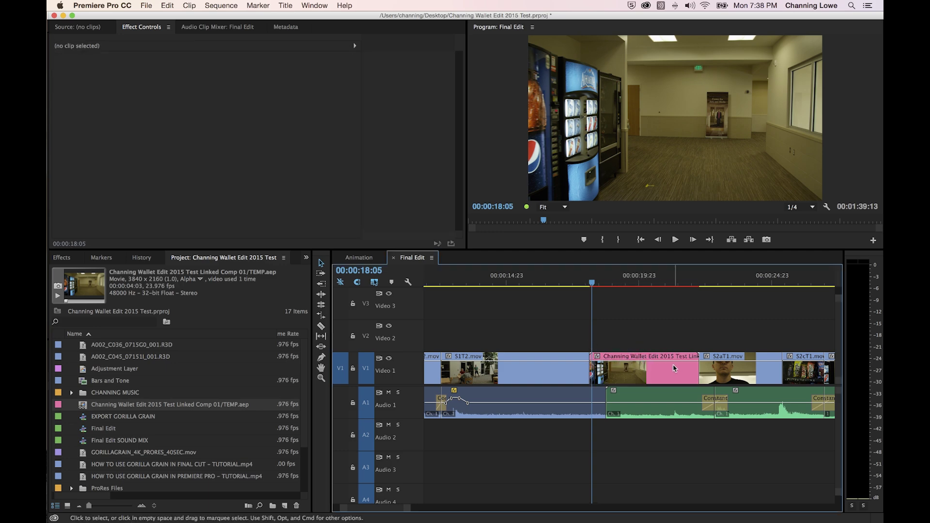
{"action": "left_click", "coordinate": [632, 364]}
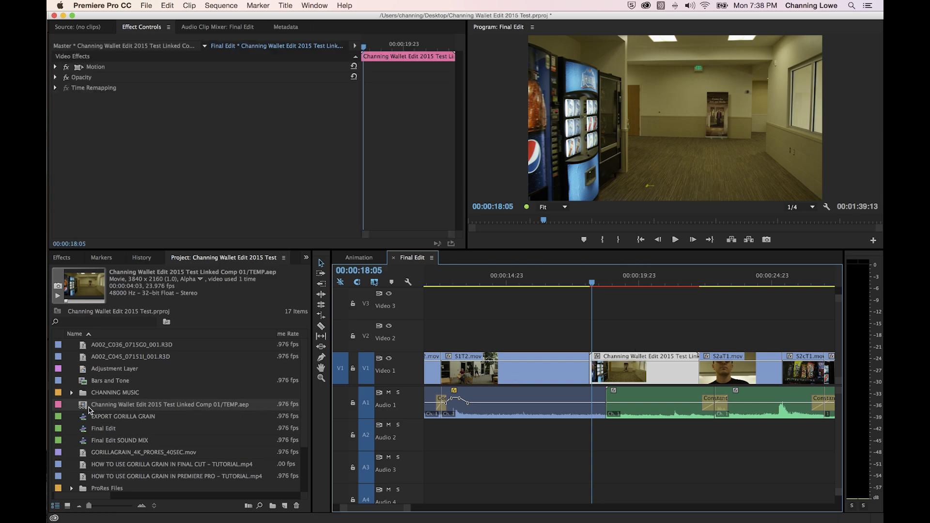
{"action": "left_click", "coordinate": [85, 407]}
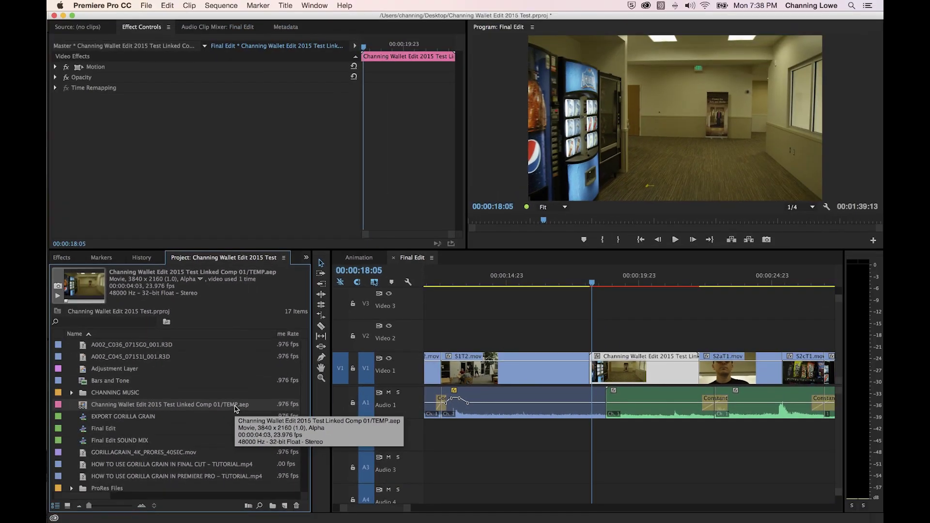
{"action": "left_click", "coordinate": [611, 281]}
{"action": "left_click", "coordinate": [611, 367]}
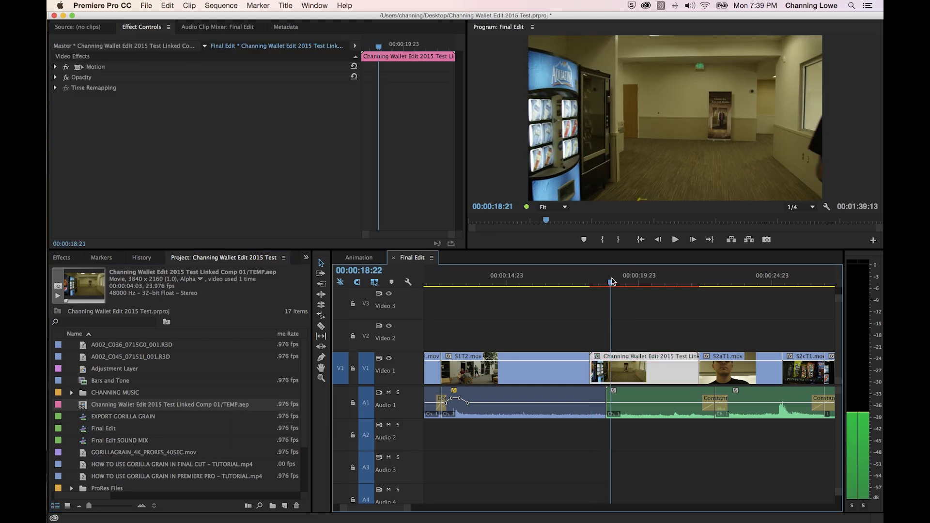
{"action": "key", "text": "super+Tab"}
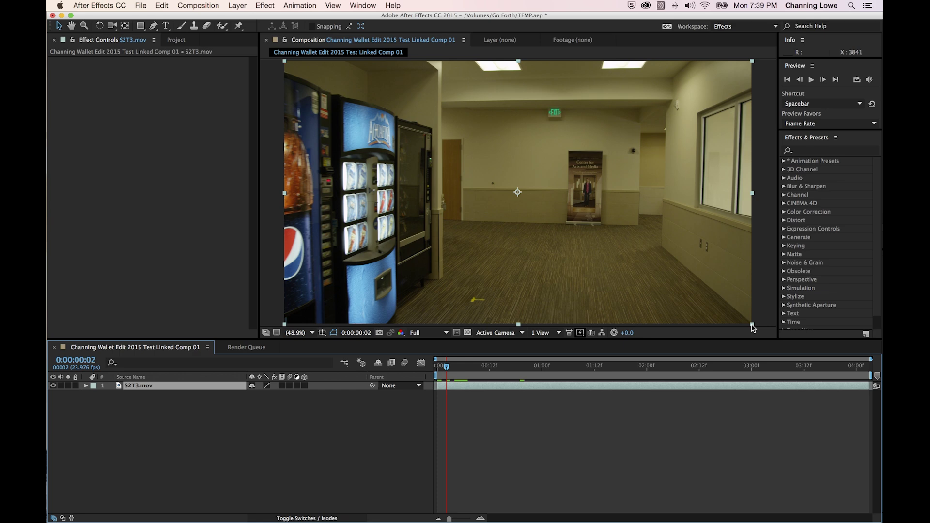
Scale the S2T3 footage down in the comp and check Premiere updates at 00:00:18:16
{"action": "left_click_drag", "start_coordinate": [751, 326], "coordinate": [587, 303]}
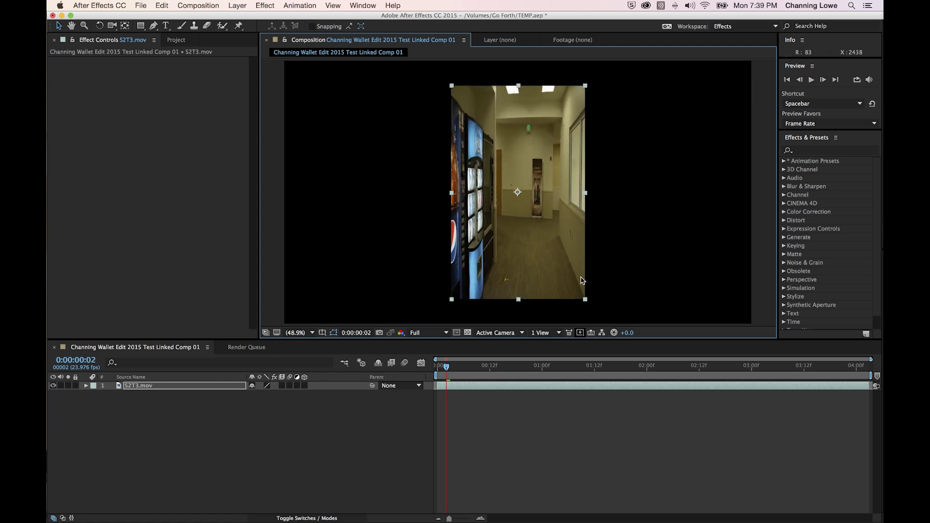
{"action": "key", "text": "super+Tab"}
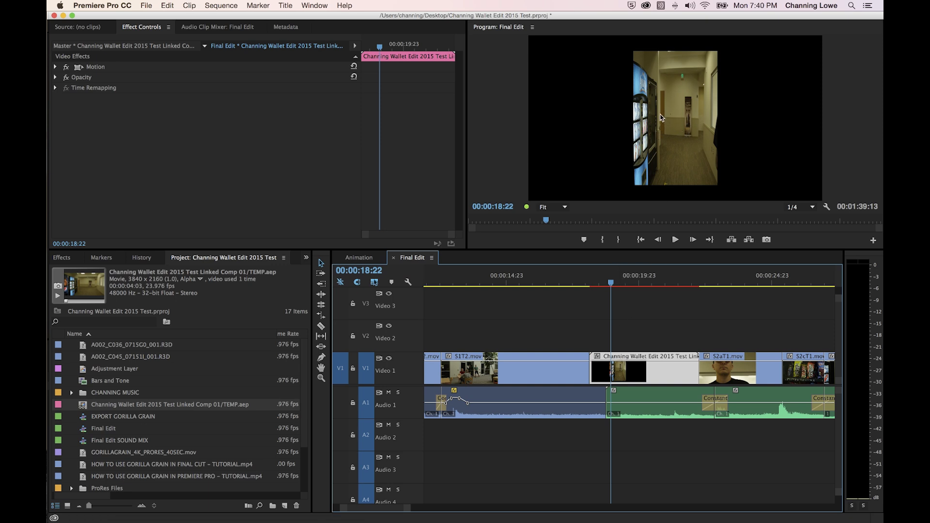
{"action": "key", "text": "super+Tab"}
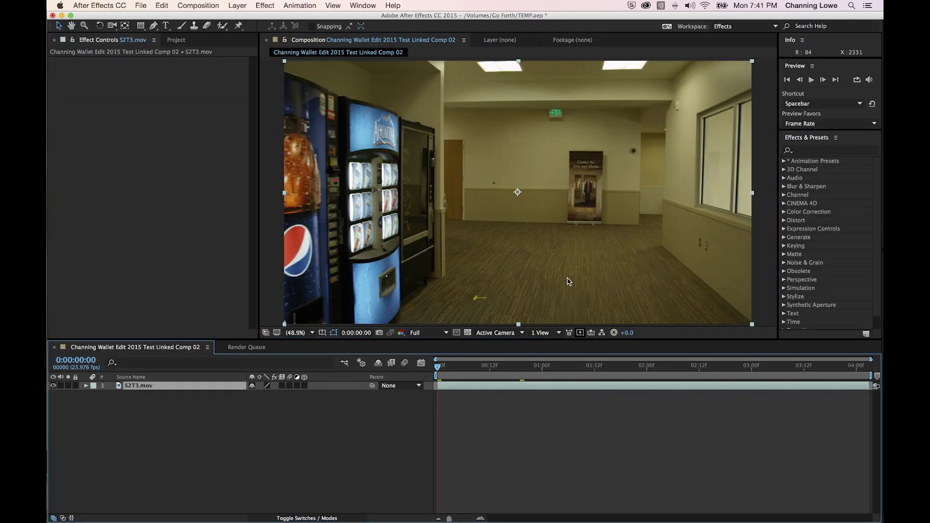
{"action": "key", "text": "super+Tab"}
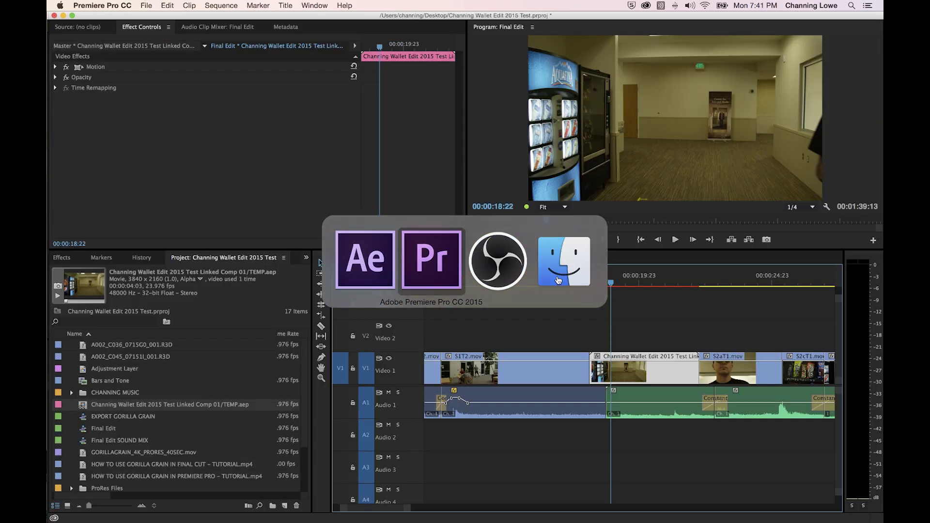
{"action": "left_click", "coordinate": [603, 280]}
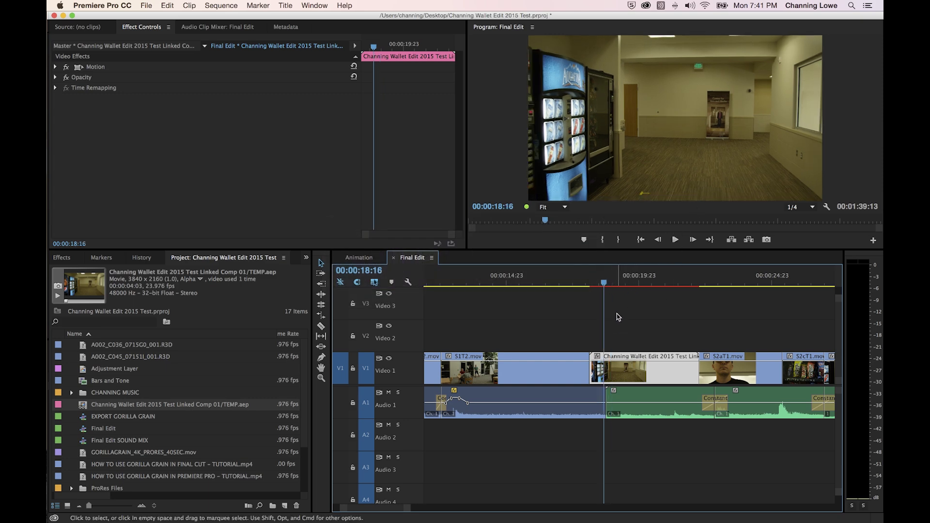
Start a new text layer in the Linked Comp 02 viewer with the Type tool
{"action": "key", "text": "super+Tab"}
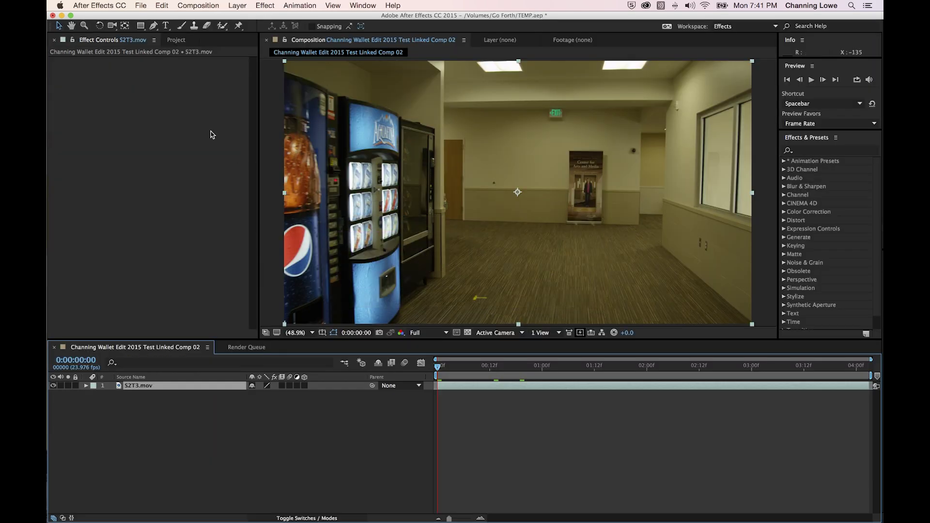
{"action": "left_click", "coordinate": [172, 25]}
{"action": "left_click", "coordinate": [442, 179]}
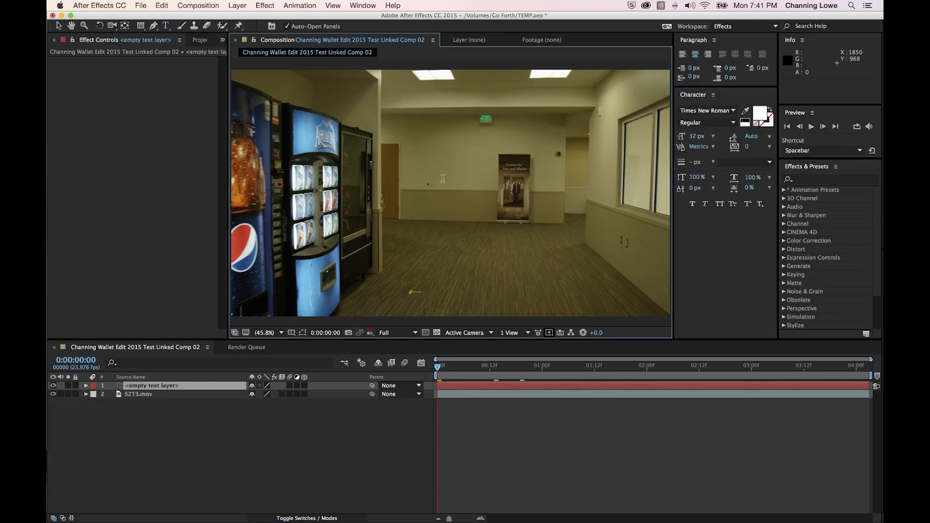
Add a 'Hello' title, enlarge it and move it to the lower centre of the frame
{"action": "type", "text": "Hello"}
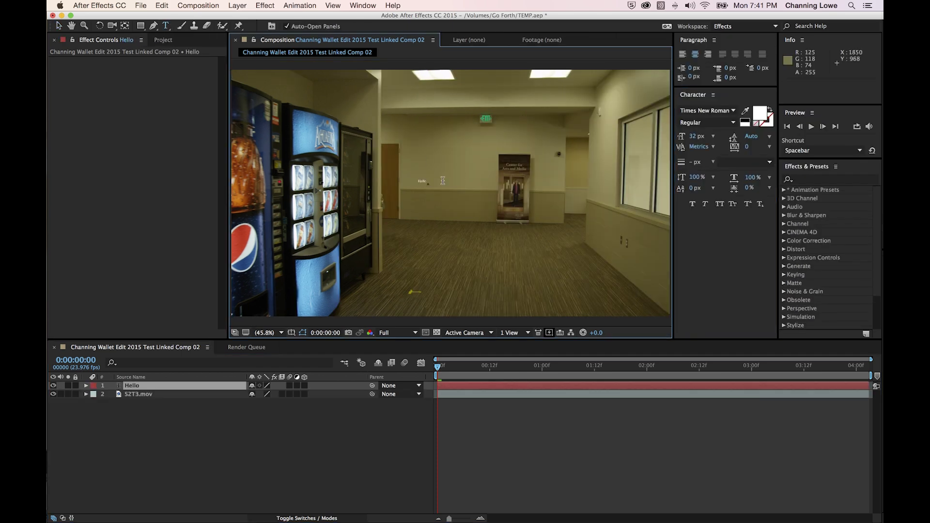
{"action": "key", "text": "Escape"}
{"action": "left_click_drag", "start_coordinate": [429, 181], "coordinate": [562, 136]}
{"action": "left_click_drag", "start_coordinate": [409, 169], "coordinate": [477, 239]}
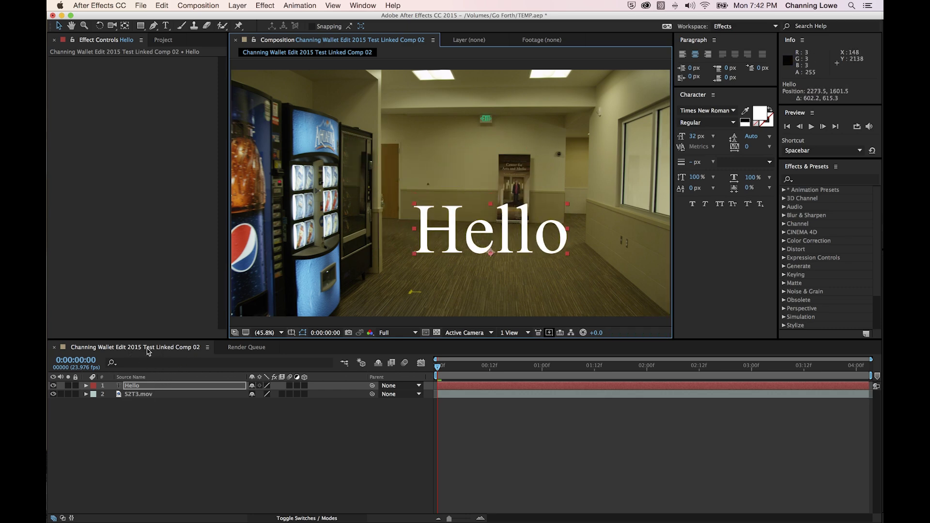
{"action": "left_click", "coordinate": [163, 40]}
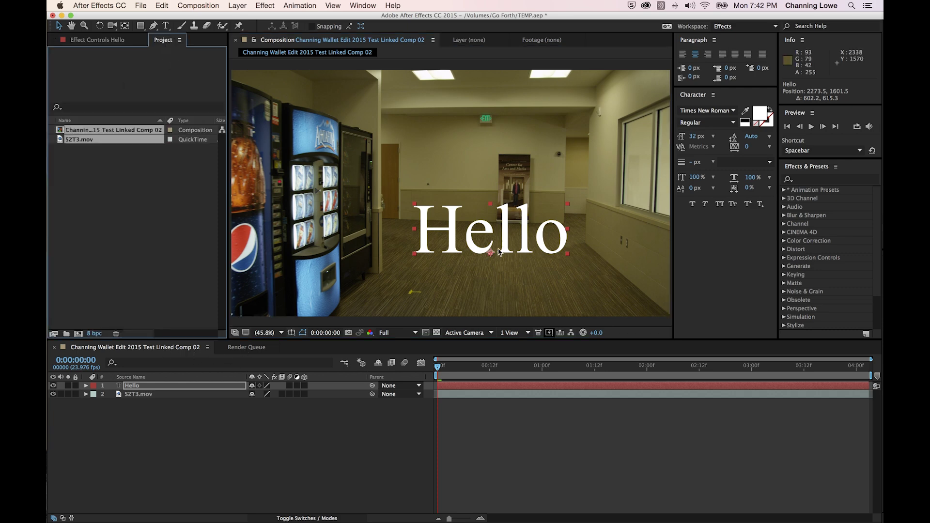
Preview the Hello title in Premiere, then delete the text layer and confirm it's gone
{"action": "key", "text": "super+Tab"}
{"action": "left_click", "coordinate": [605, 281]}
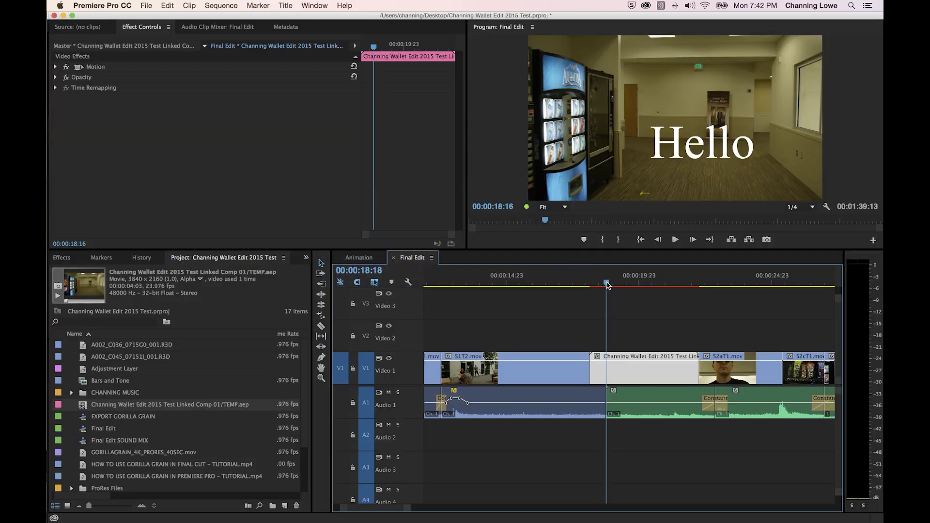
{"action": "key", "text": "super+Tab"}
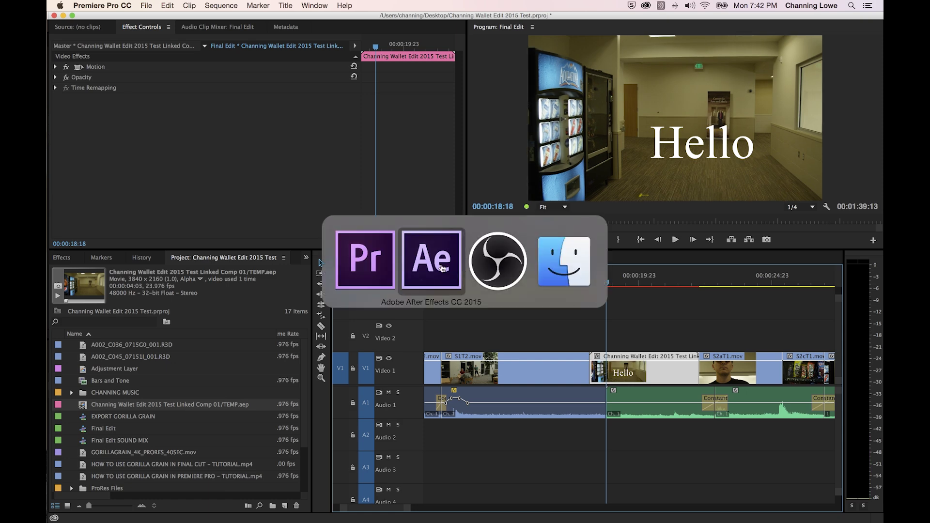
{"action": "key", "text": "Delete"}
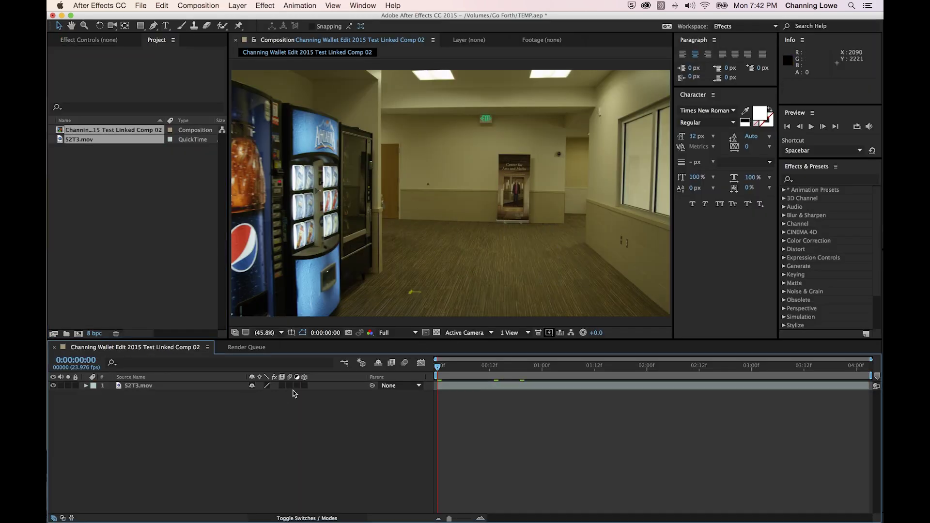
{"action": "key", "text": "super+Tab"}
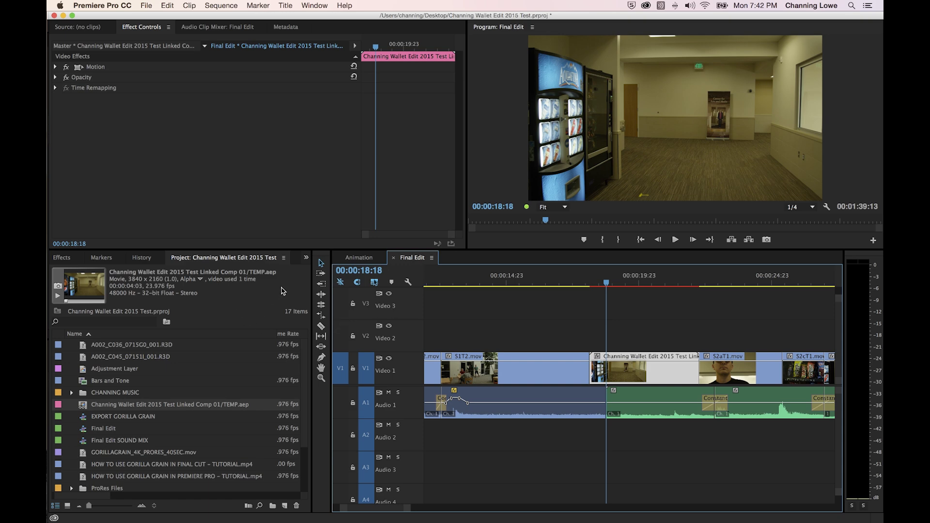
{"action": "key", "text": "super+Tab"}
{"action": "key", "text": "super+Tab"}
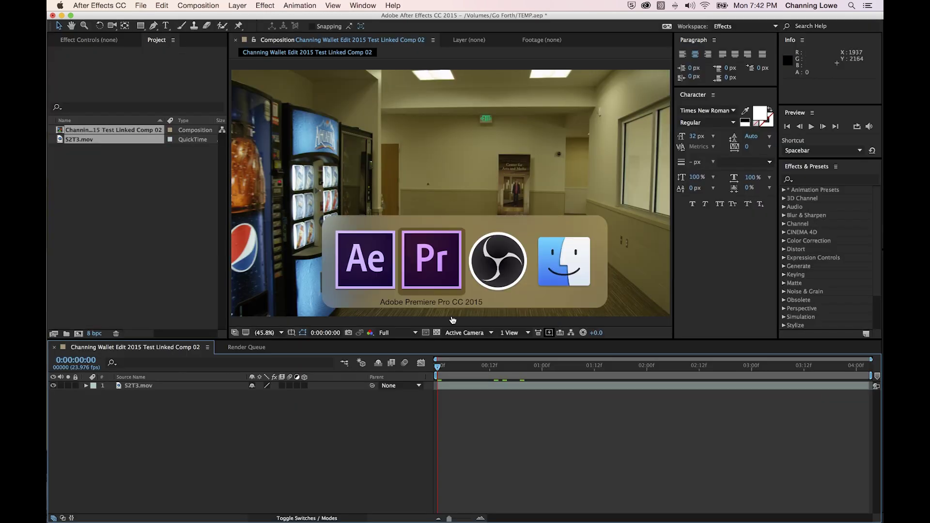
Replace S1T2.mov with an After Effects comp and select the resulting Linked Comp 03
{"action": "right_click", "coordinate": [532, 367]}
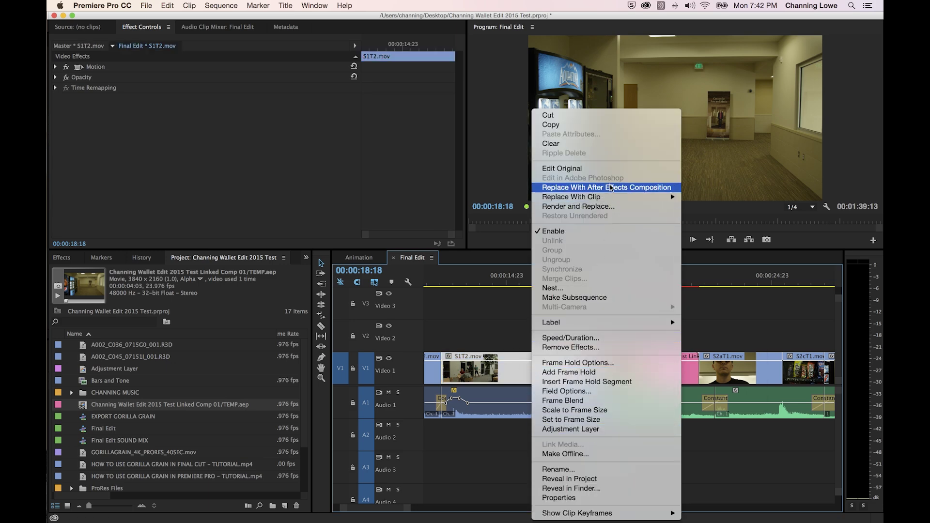
{"action": "left_click", "coordinate": [611, 188]}
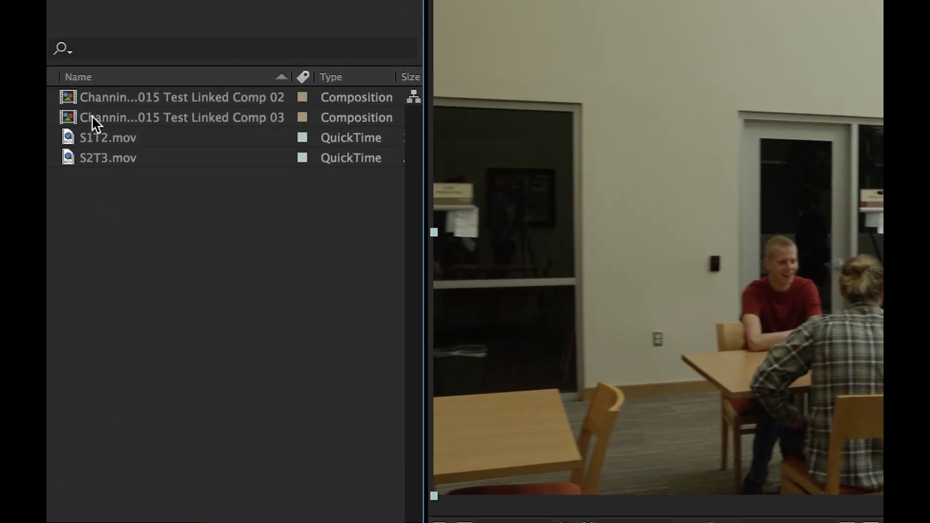
{"action": "left_click", "coordinate": [98, 138]}
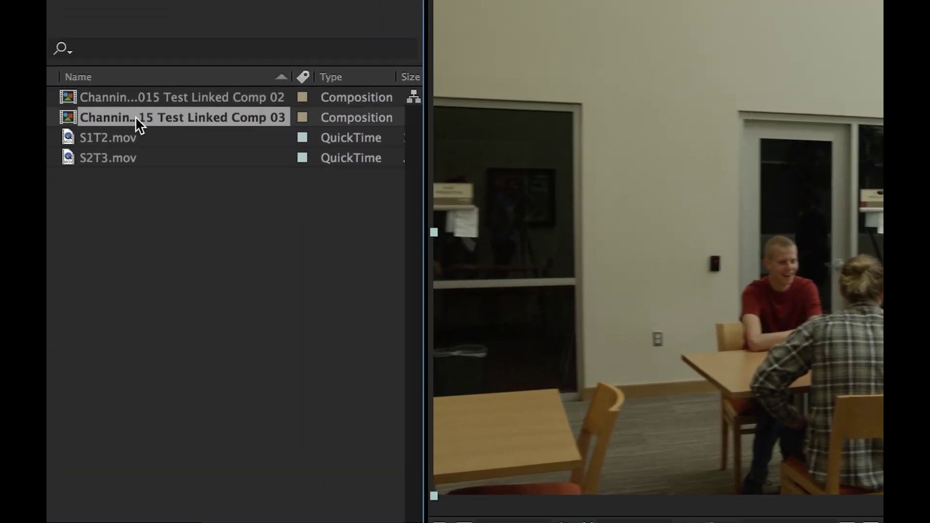
{"action": "left_click", "coordinate": [174, 106]}
{"action": "left_click", "coordinate": [172, 116]}
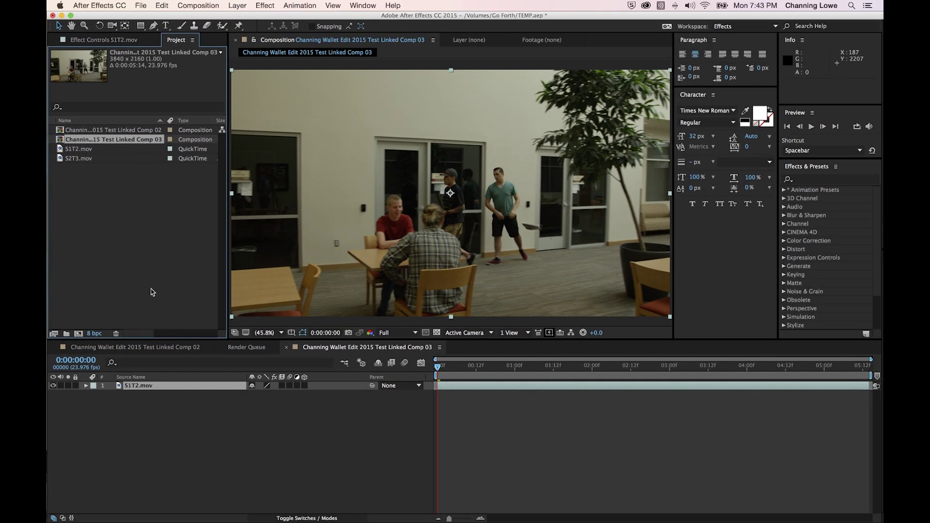
Deselect the S1T2.mov layer, compare the Linked Comp 02 and 03 tabs, and clear the project selection
{"action": "left_click", "coordinate": [260, 453]}
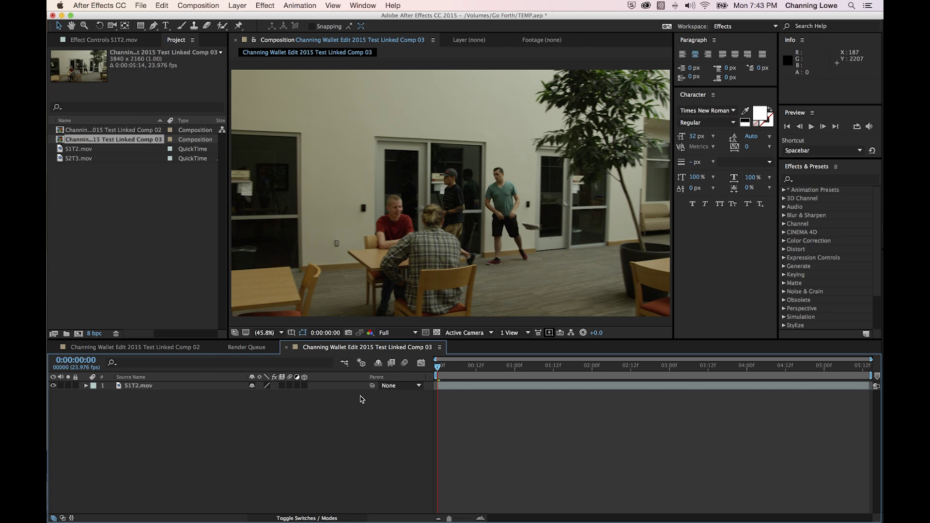
{"action": "left_click", "coordinate": [161, 347]}
{"action": "left_click", "coordinate": [376, 349]}
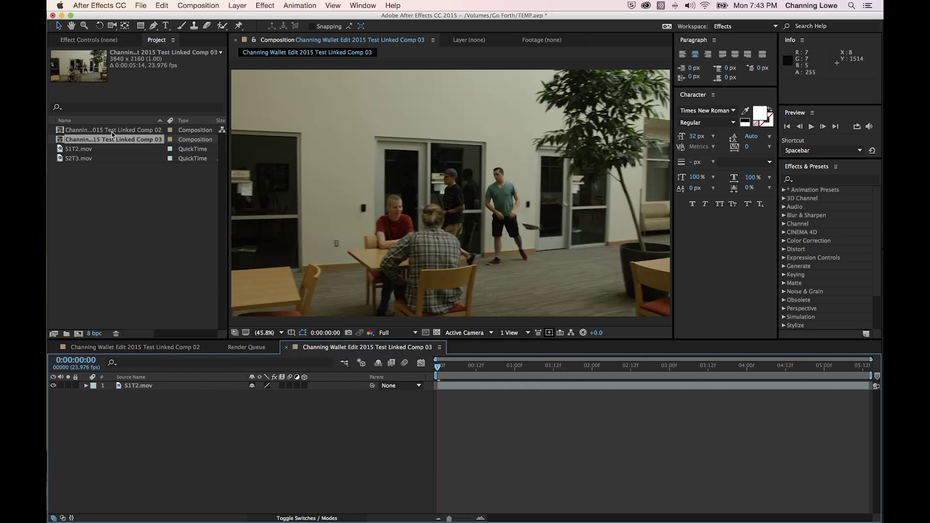
{"action": "left_click", "coordinate": [116, 180]}
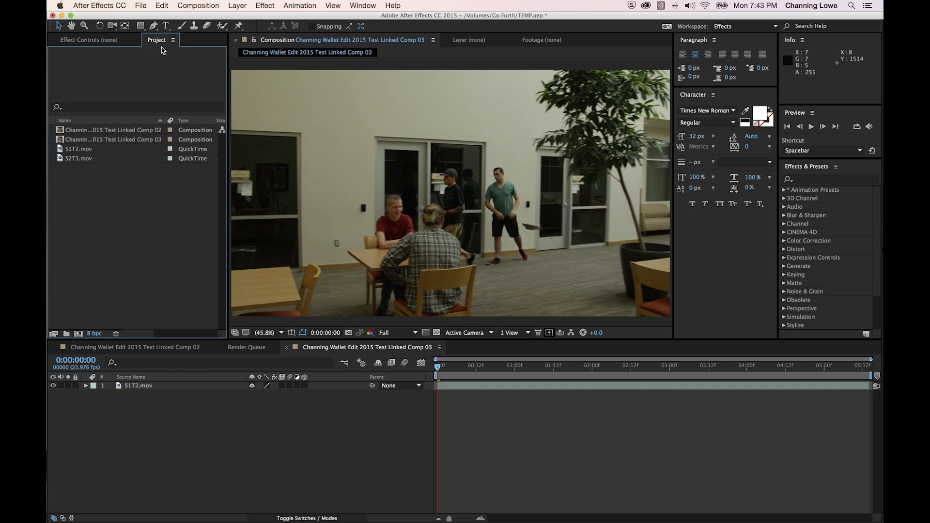
{"action": "key", "text": "super+Tab"}
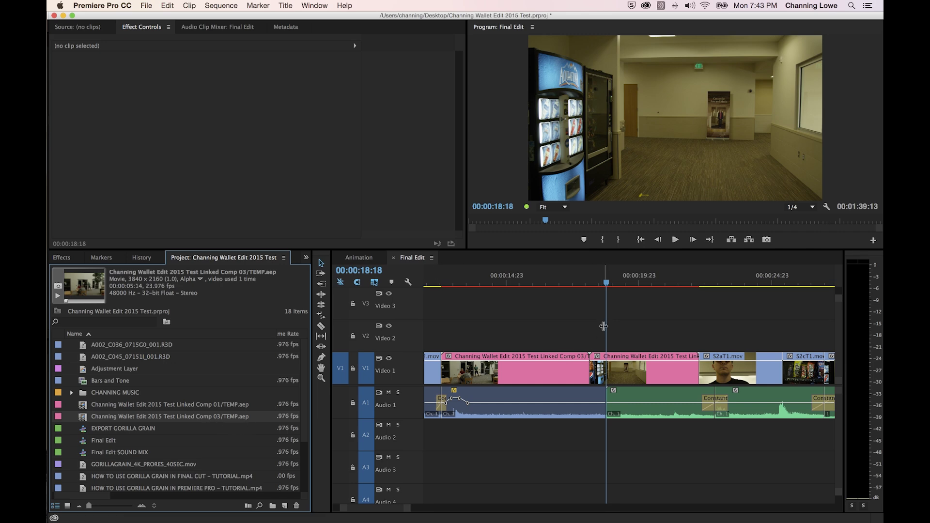
Undo and redo the Comp 03 replacement, then quit After Effects saving TEMP.aep
{"action": "left_click", "coordinate": [561, 278]}
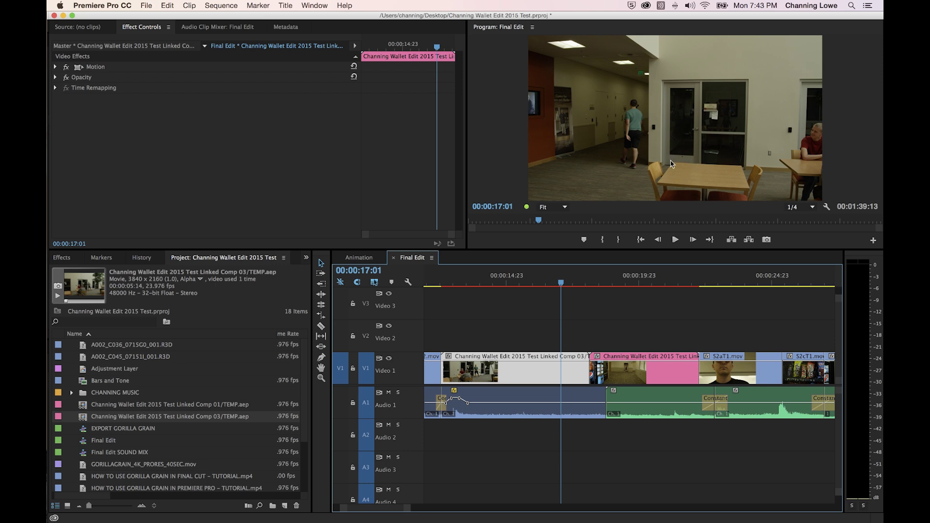
{"action": "key", "text": "super+z"}
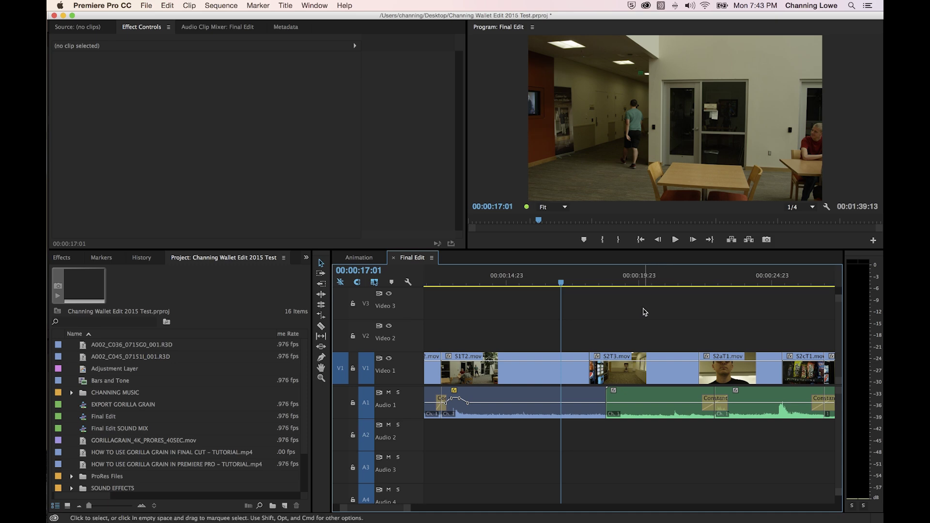
{"action": "key", "text": "super+shift+z"}
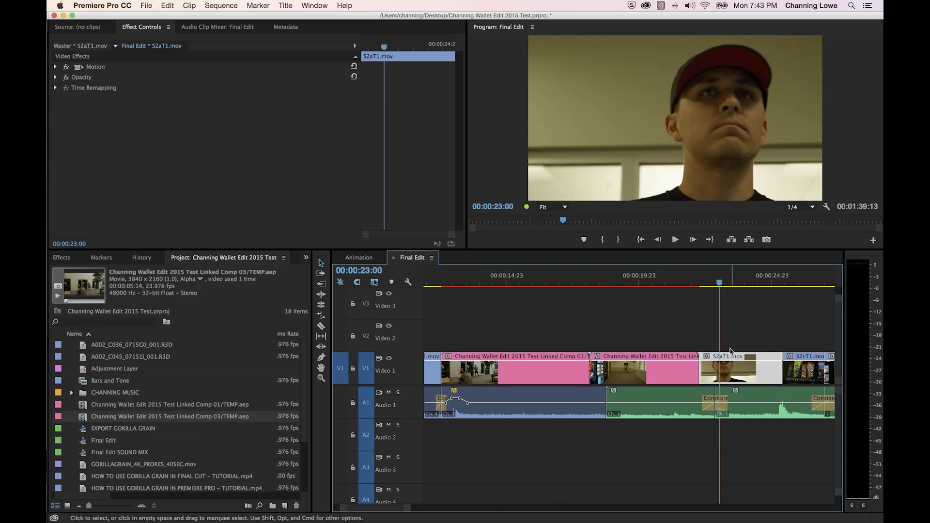
{"action": "key", "text": "super+Tab"}
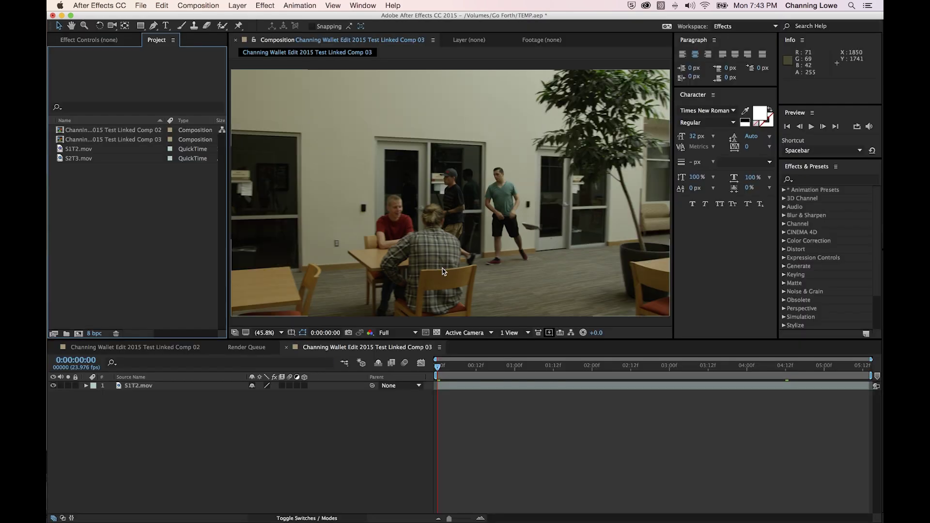
{"action": "key", "text": "super+q"}
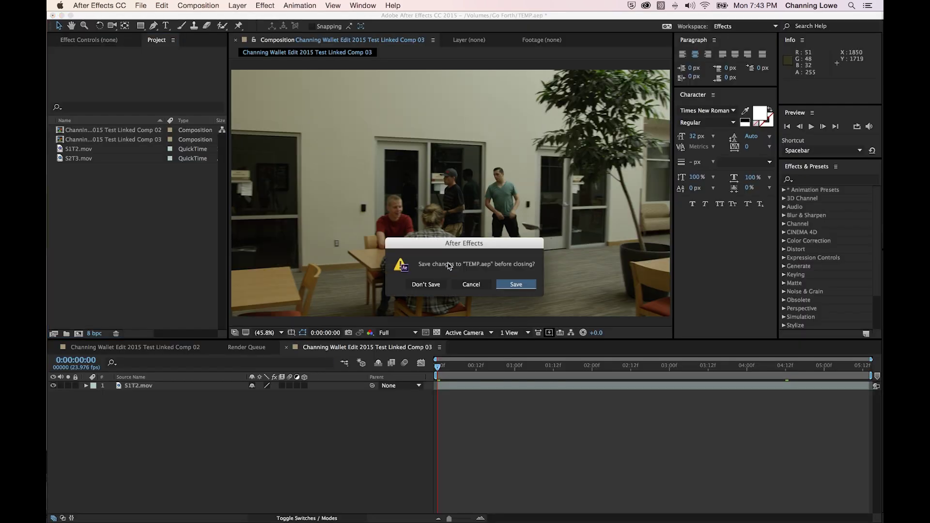
{"action": "left_click", "coordinate": [516, 284]}
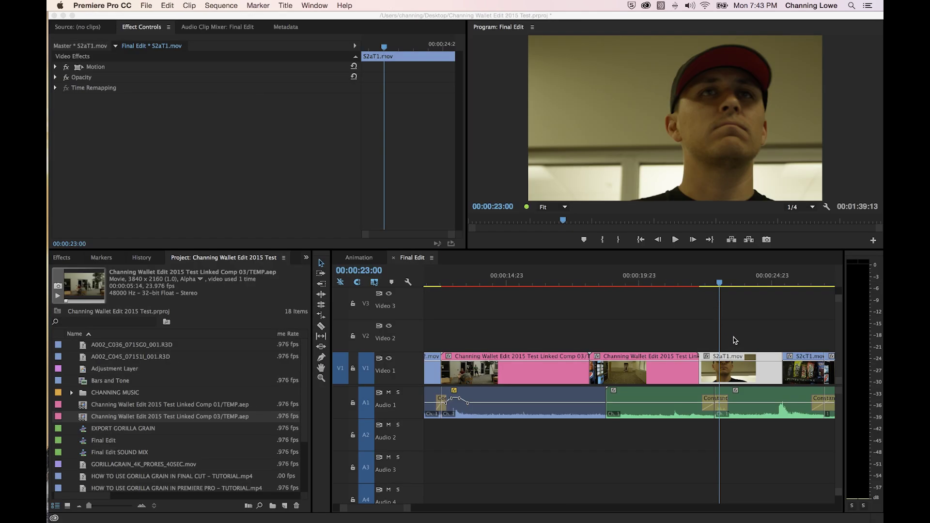
Replace the S2aT1.mov clip with an After Effects composition
{"action": "right_click", "coordinate": [738, 369]}
{"action": "left_click", "coordinate": [743, 348]}
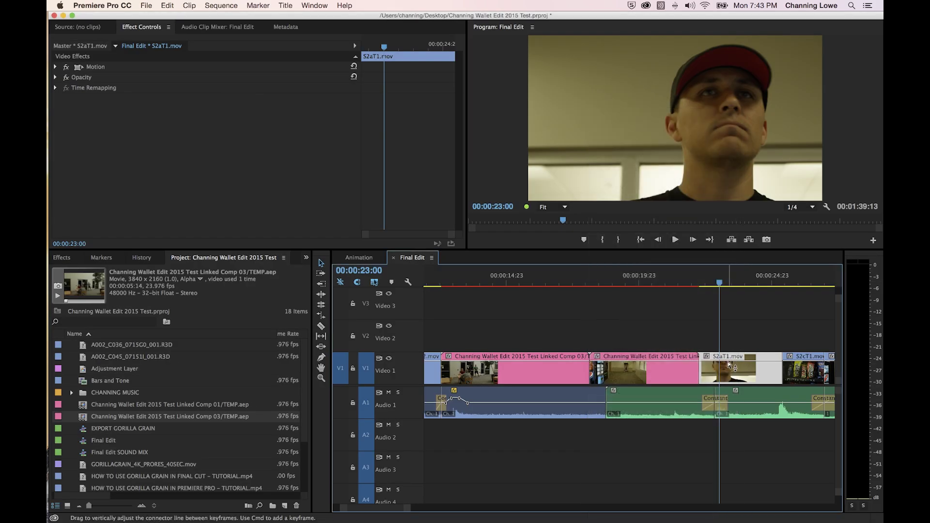
{"action": "right_click", "coordinate": [729, 364]}
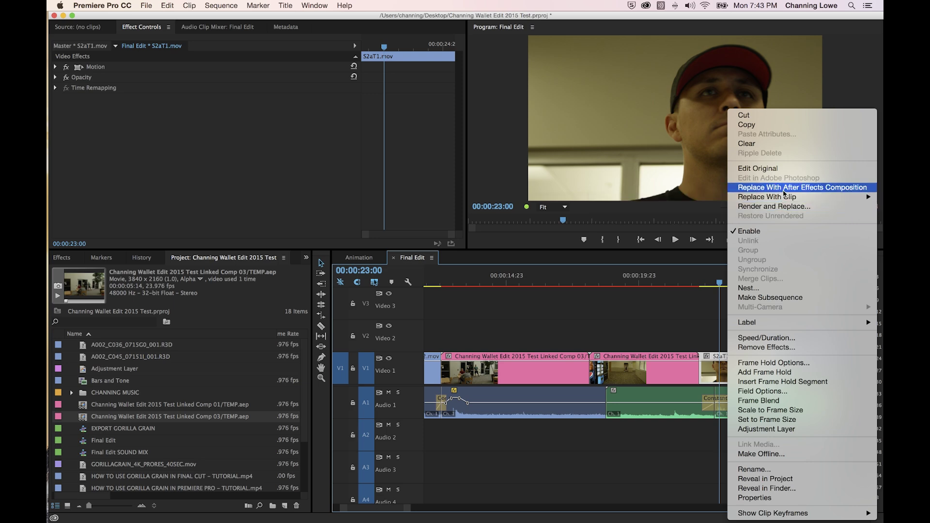
{"action": "left_click", "coordinate": [784, 189]}
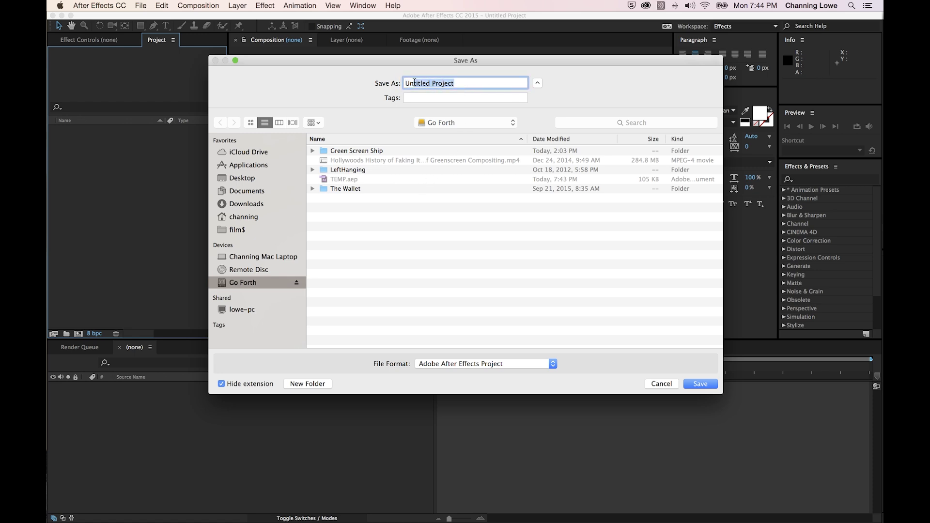
Save the After Effects project as TEMP 02.aep, then quit After Effects and save changes
{"action": "type", "text": "Temop 02"}
{"action": "key", "text": "Return"}
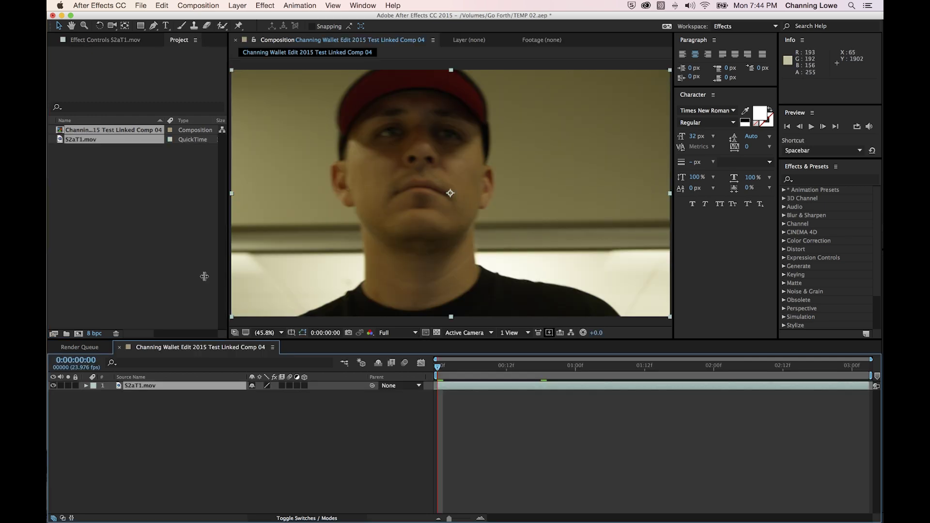
{"action": "left_click", "coordinate": [164, 265]}
{"action": "left_click", "coordinate": [100, 131]}
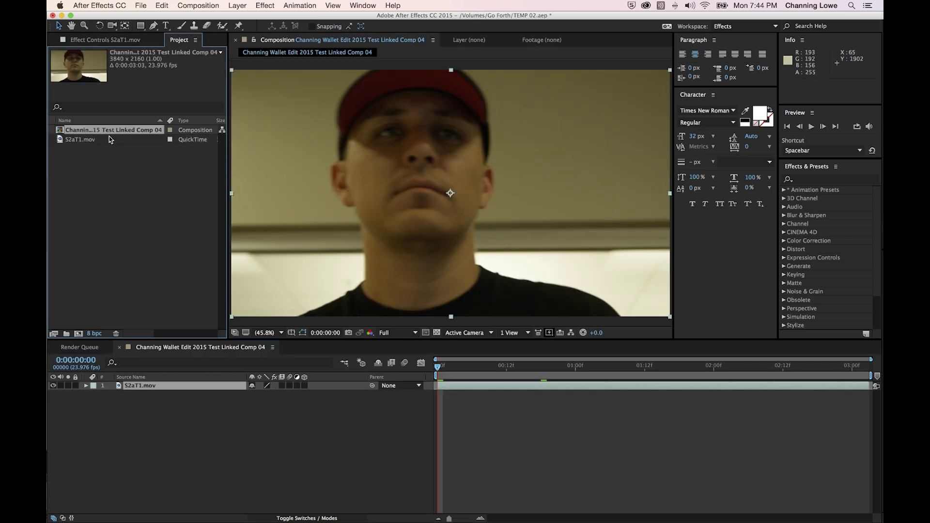
{"action": "left_click", "coordinate": [148, 212]}
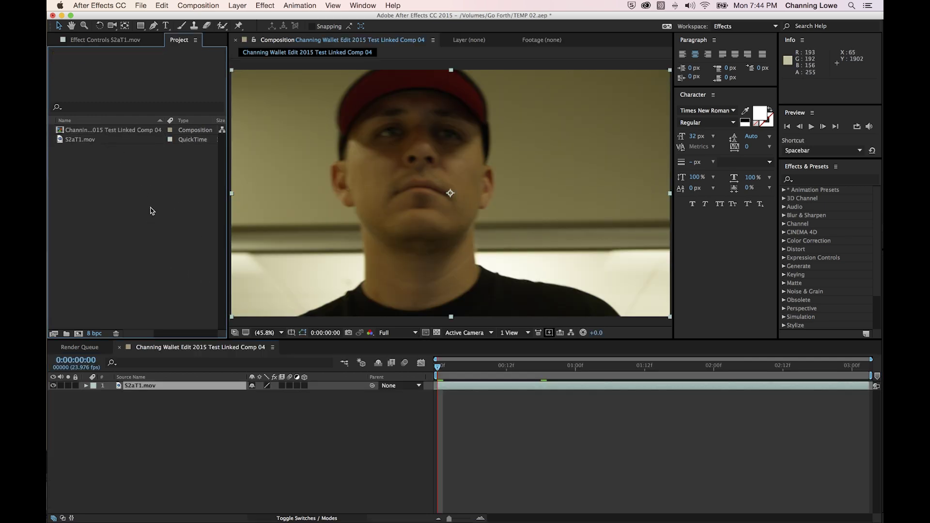
{"action": "key", "text": "super+q"}
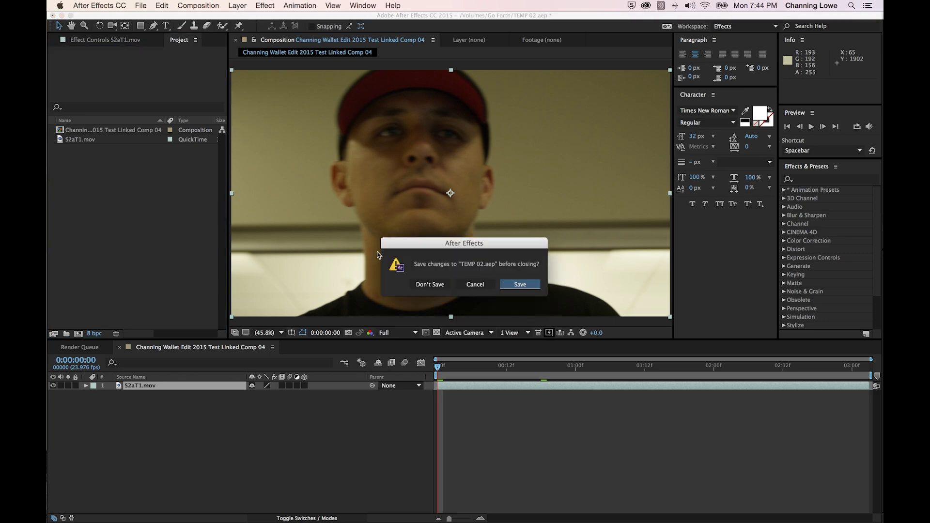
{"action": "left_click", "coordinate": [529, 290]}
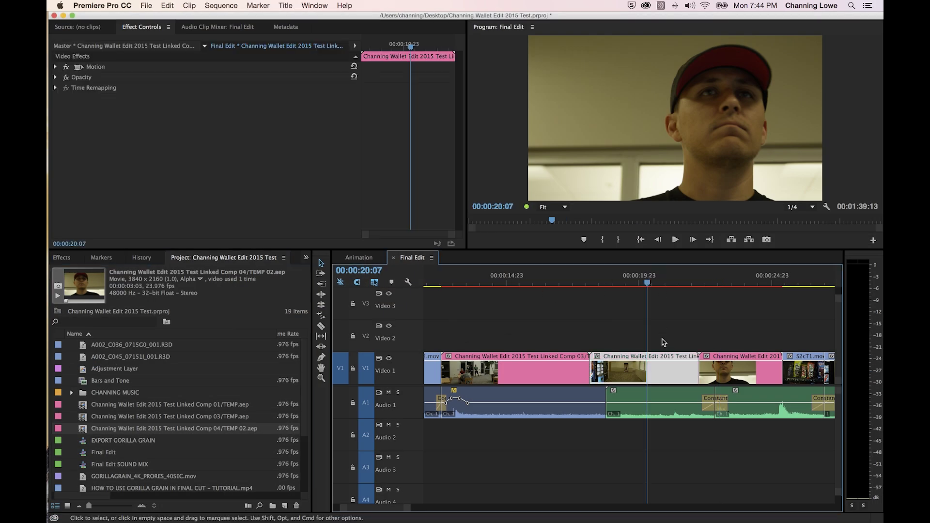
Undo three times to restore the original S1T2.mov, S2T3.mov and S2aT1.mov clips
{"action": "key", "text": "super+z"}
{"action": "key", "text": "super+z"}
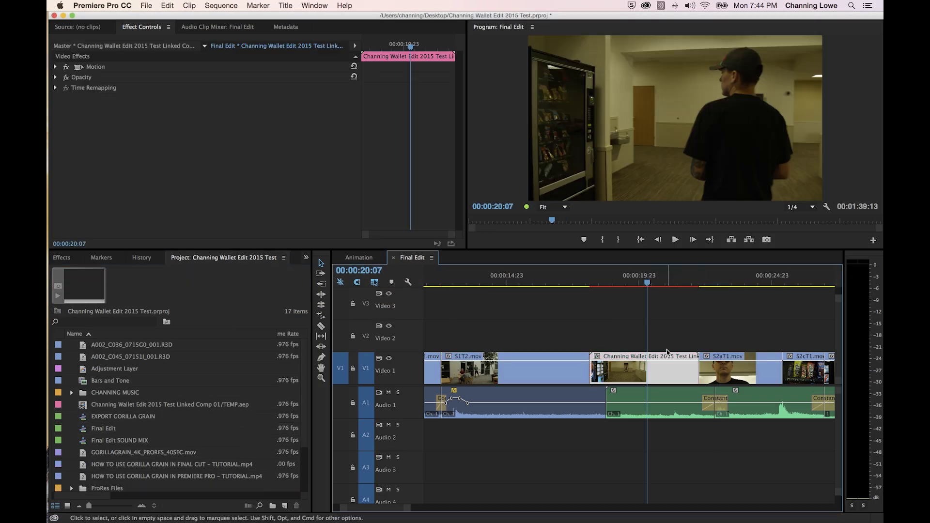
{"action": "key", "text": "super+z"}
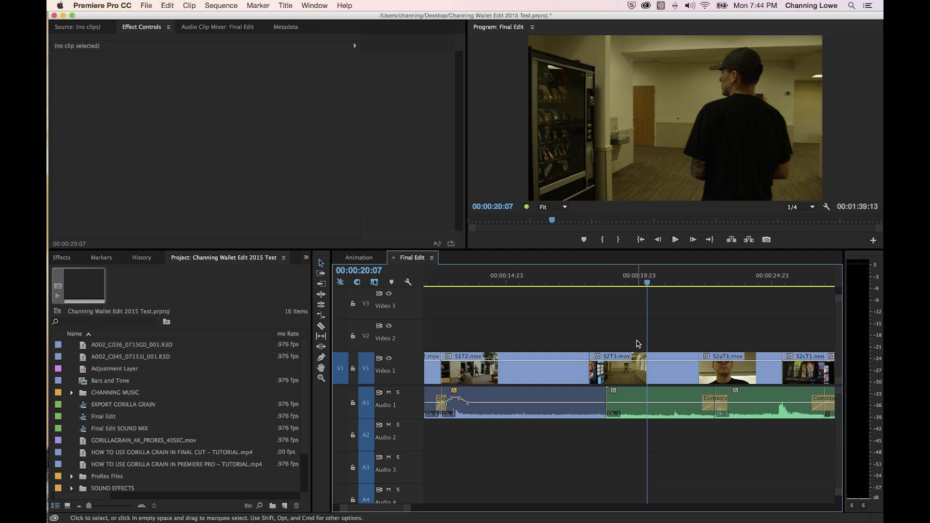
{"action": "key", "text": "super+z"}
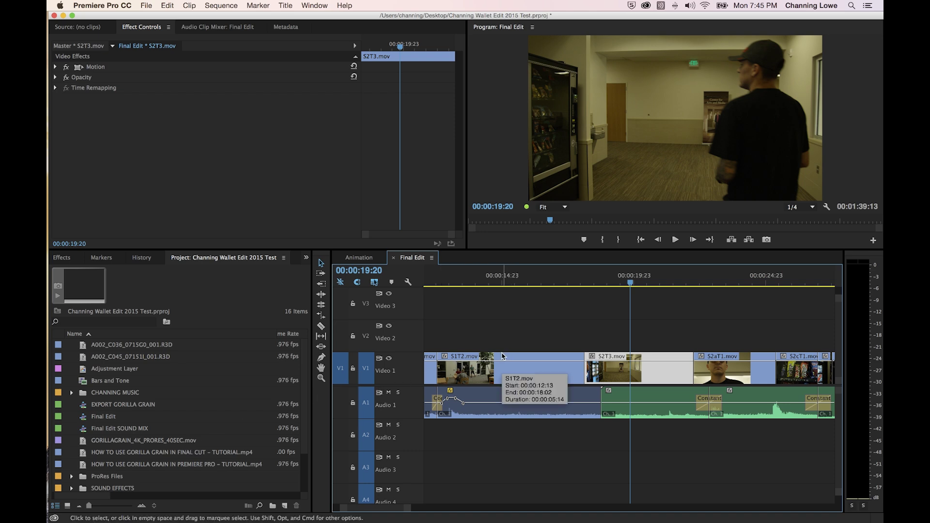
Move S2aT1.mov from V1 up to Video 2 above the end of S2T3.mov
{"action": "scroll", "coordinate": [576, 349], "scroll_direction": "right", "scroll_amount": 1}
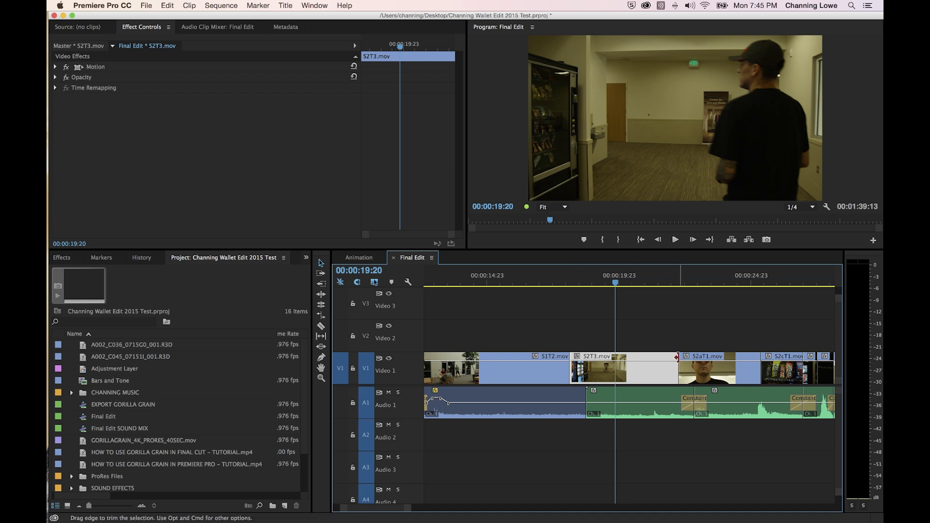
{"action": "left_click", "coordinate": [634, 349]}
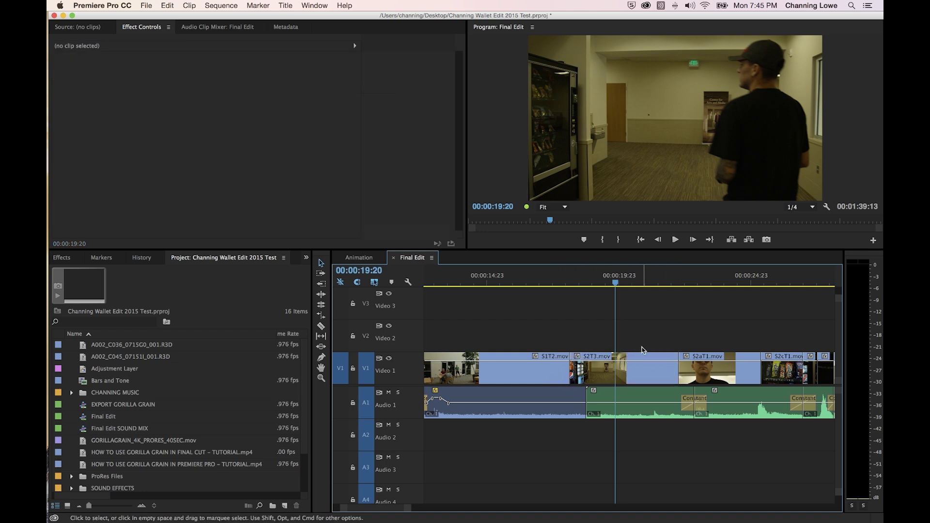
{"action": "key", "text": "minus"}
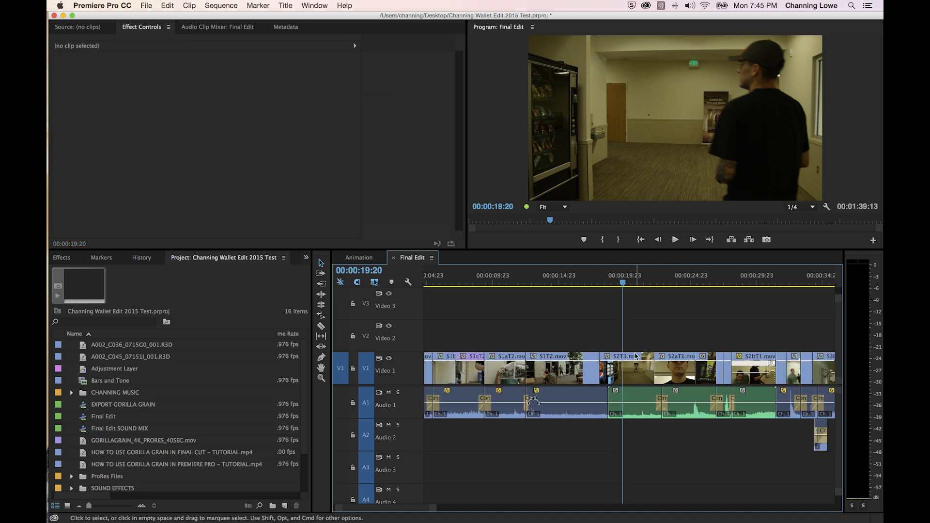
{"action": "left_click", "coordinate": [669, 372]}
{"action": "left_click_drag", "start_coordinate": [673, 373], "coordinate": [635, 347]}
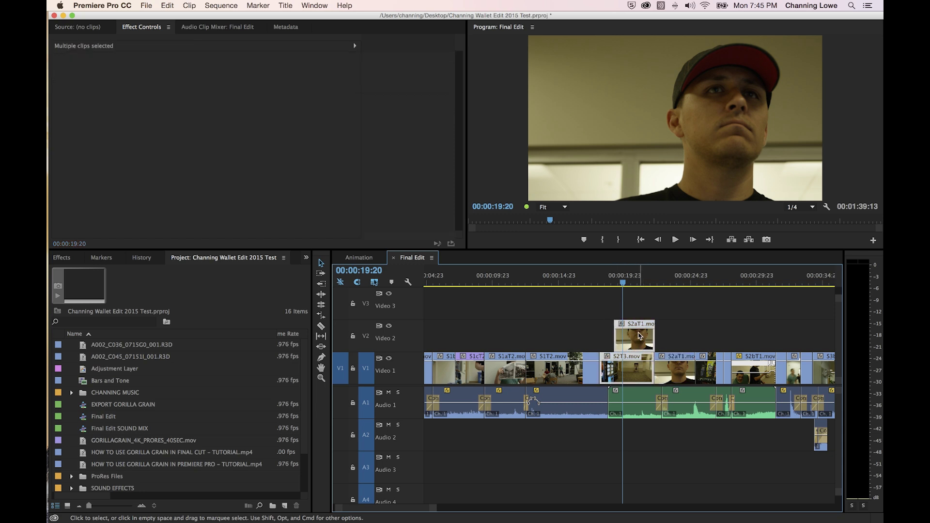
{"action": "key", "text": "="}
{"action": "left_click_drag", "start_coordinate": [678, 345], "coordinate": [675, 343]}
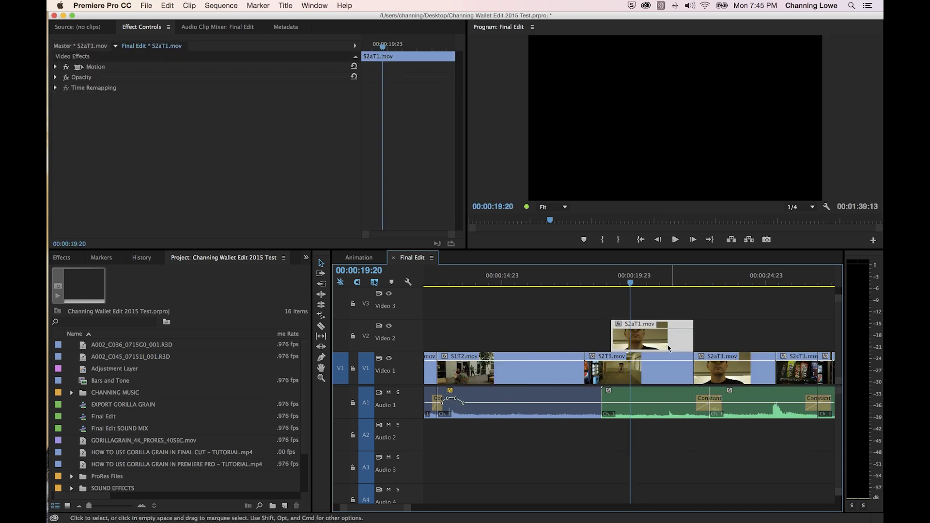
Play back the overlap and marquee-select both S2aT1.mov and S2T3.mov
{"action": "left_click", "coordinate": [593, 367]}
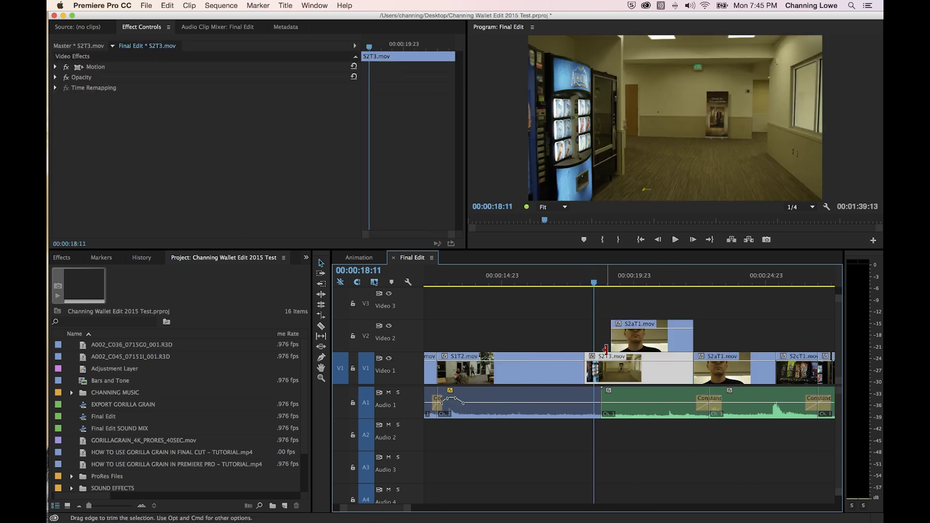
{"action": "key", "text": "space"}
{"action": "key", "text": "space"}
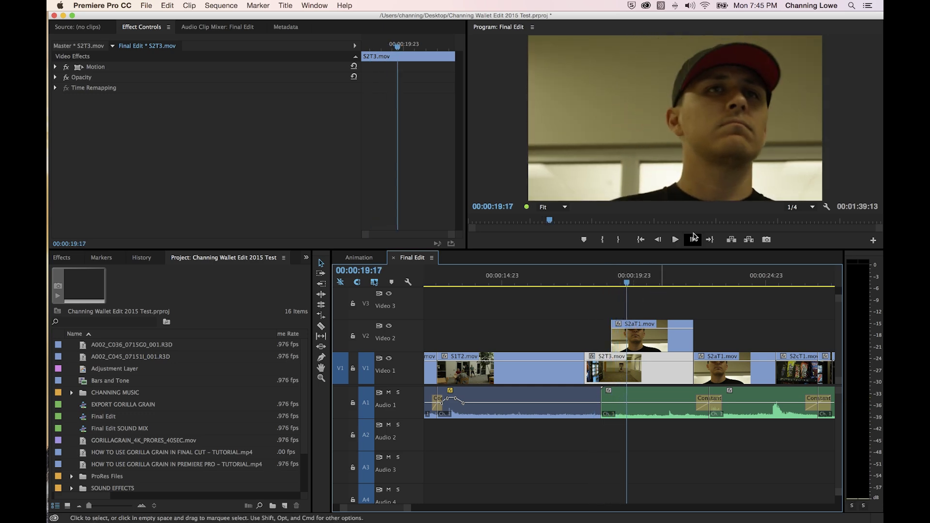
{"action": "left_click_drag", "start_coordinate": [660, 307], "coordinate": [651, 353]}
Replace the selected clips with an After Effects composition
{"action": "right_click", "coordinate": [654, 342]}
{"action": "left_click", "coordinate": [721, 203]}
{"action": "key", "text": "super+Tab"}
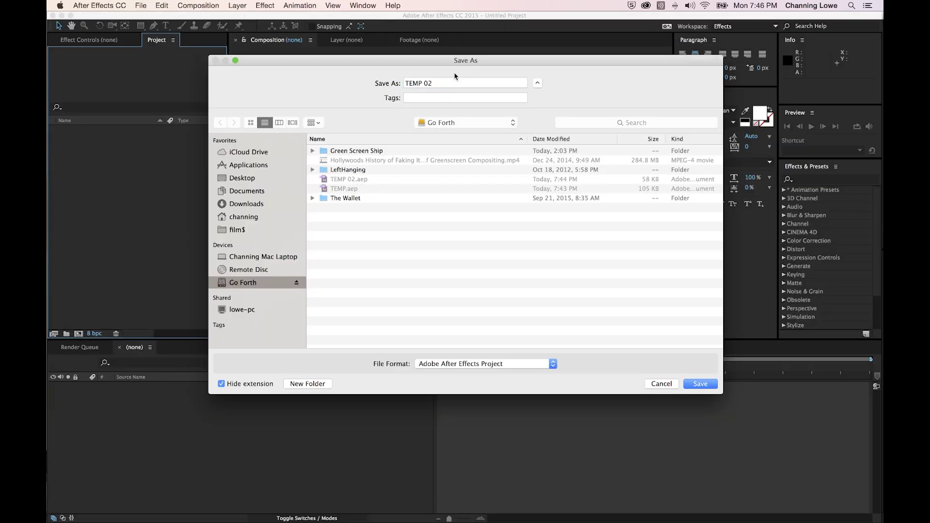
Save the new dynamic-link After Effects project as TEMP 03
{"action": "left_click", "coordinate": [448, 83]}
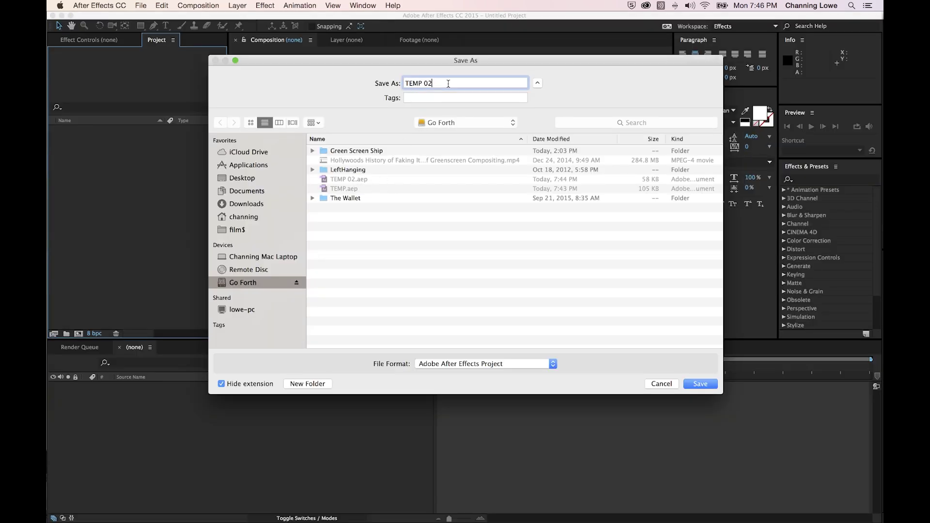
{"action": "type", "text": "3"}
{"action": "key", "text": "Return"}
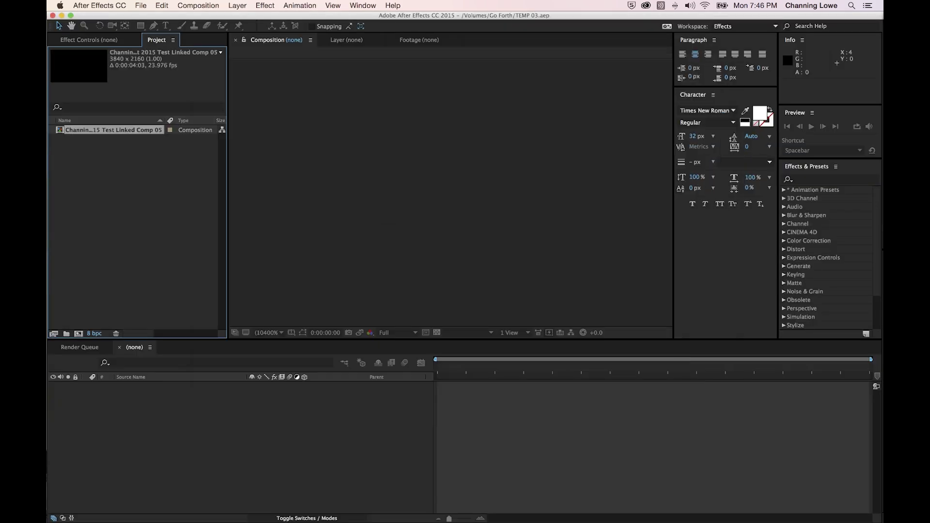
Select the comp's layers and move to a frame showing the man's face
{"action": "left_click", "coordinate": [268, 424]}
{"action": "left_click", "coordinate": [169, 387]}
{"action": "left_click", "coordinate": [162, 395]}
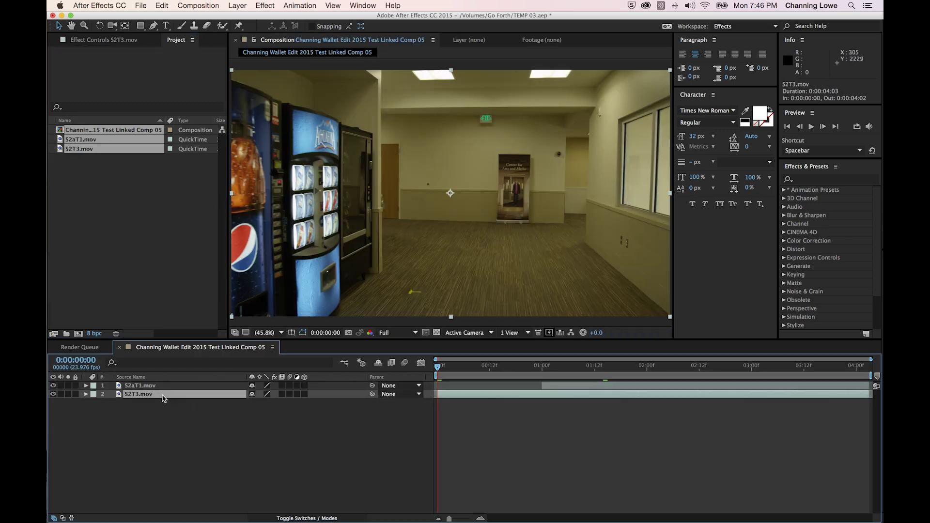
{"action": "left_click_drag", "start_coordinate": [447, 370], "coordinate": [683, 383]}
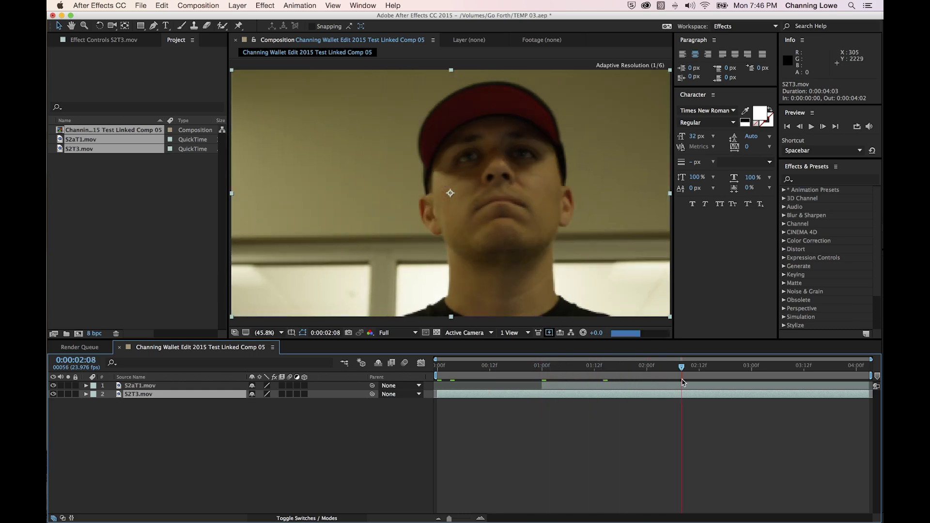
Scale S2aT1.mov to 45% and place it in the upper left as an inset
{"action": "left_click", "coordinate": [154, 385]}
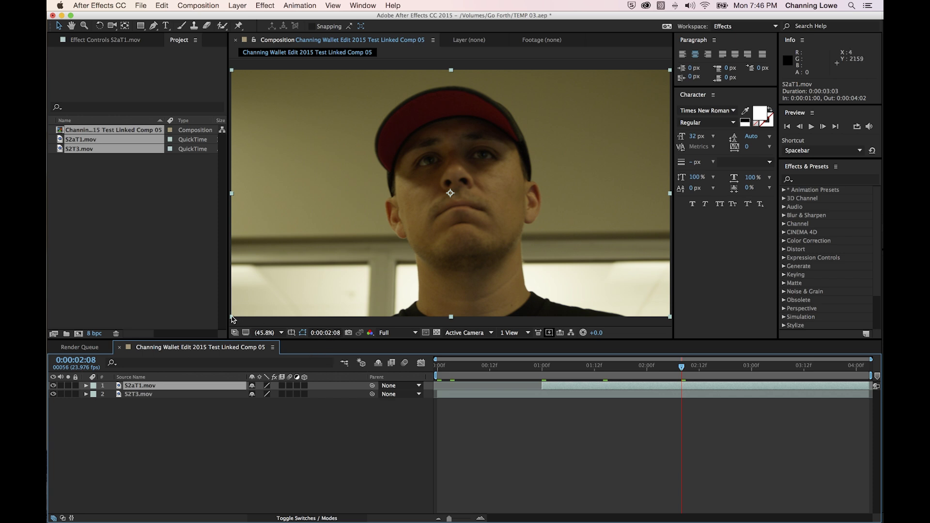
{"action": "left_click_drag", "start_coordinate": [232, 320], "coordinate": [354, 257]}
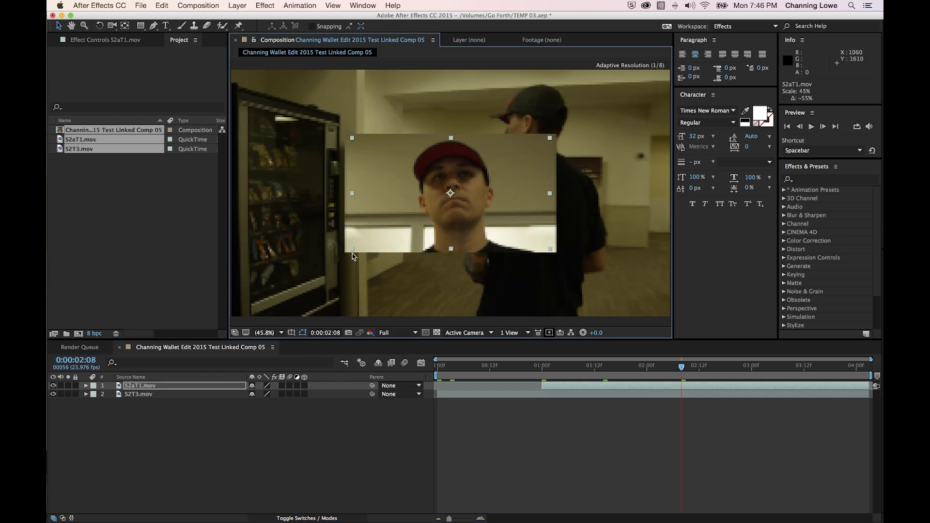
{"action": "left_click_drag", "start_coordinate": [417, 197], "coordinate": [327, 145]}
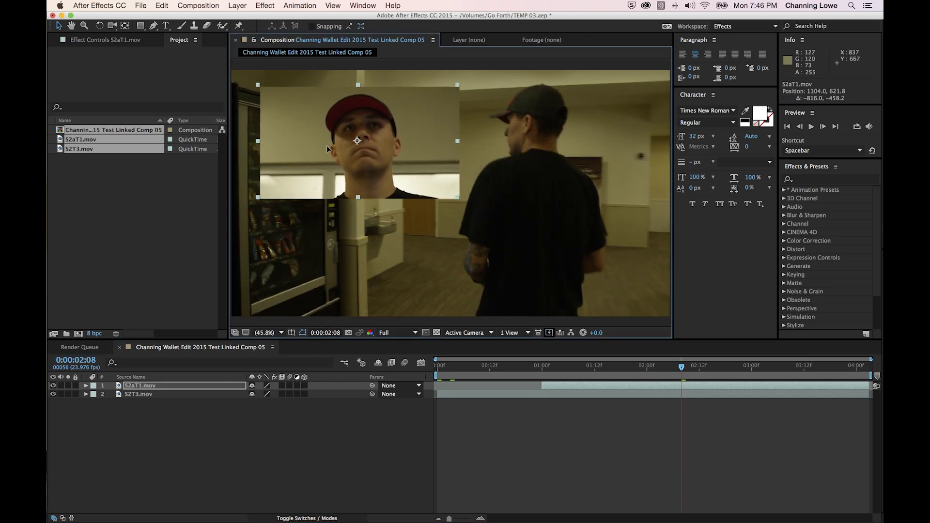
{"action": "left_click_drag", "start_coordinate": [411, 173], "coordinate": [402, 172]}
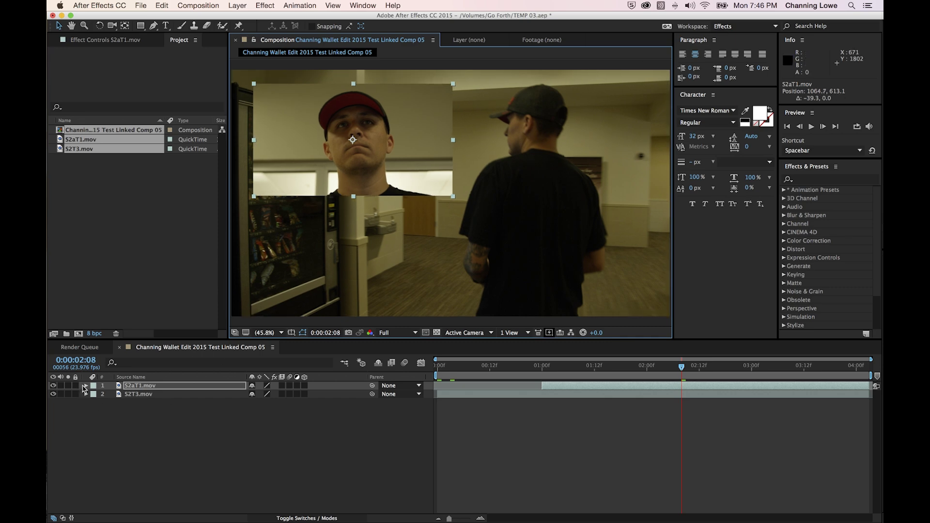
{"action": "left_click", "coordinate": [84, 388]}
{"action": "left_click", "coordinate": [85, 386]}
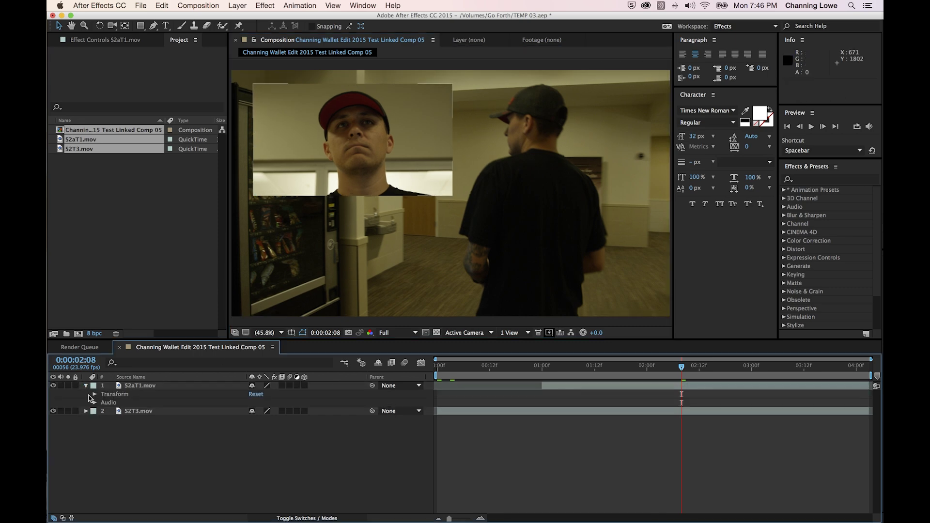
Keyframe the inset's Position and push it off the left edge of the frame
{"action": "left_click", "coordinate": [94, 394]}
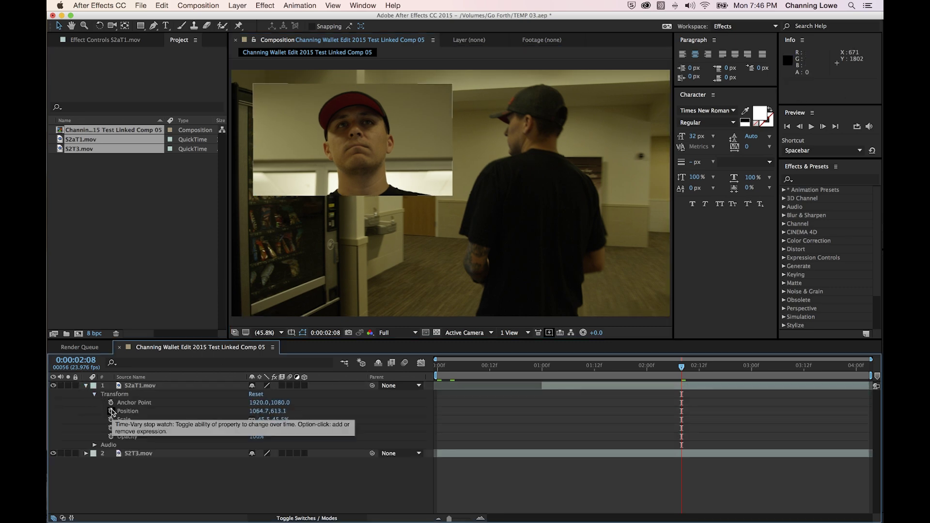
{"action": "left_click", "coordinate": [111, 411]}
{"action": "left_click", "coordinate": [551, 366]}
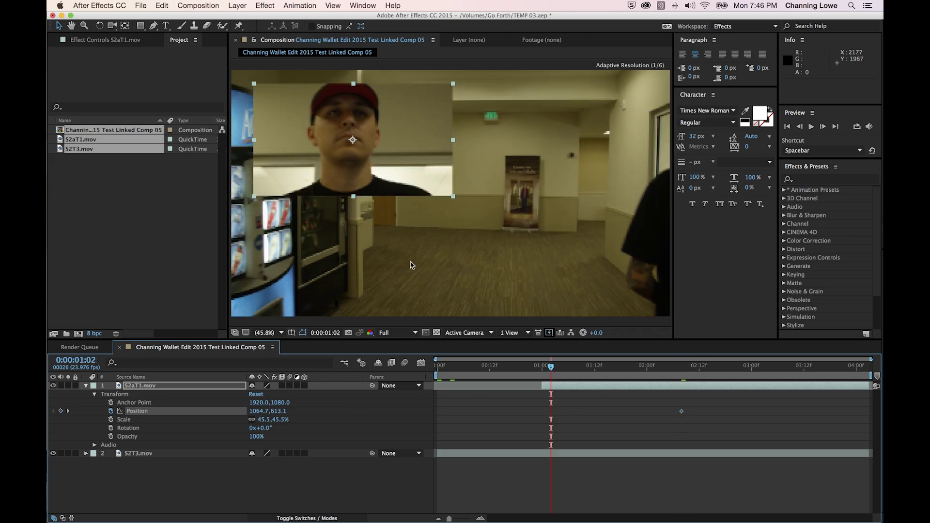
{"action": "scroll", "coordinate": [388, 172], "scroll_direction": "up", "scroll_amount": 5}
{"action": "scroll", "coordinate": [388, 174], "scroll_direction": "down", "scroll_amount": 5}
{"action": "left_click_drag", "start_coordinate": [388, 174], "coordinate": [167, 173]}
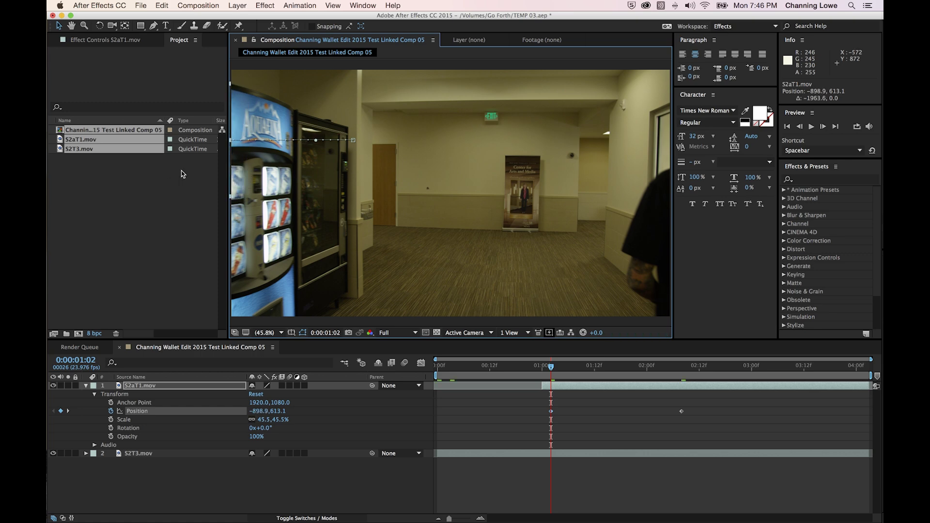
Retime the keyframes so the slide starts at one second, preview, and enable motion blur
{"action": "left_click_drag", "start_coordinate": [550, 412], "coordinate": [541, 412]}
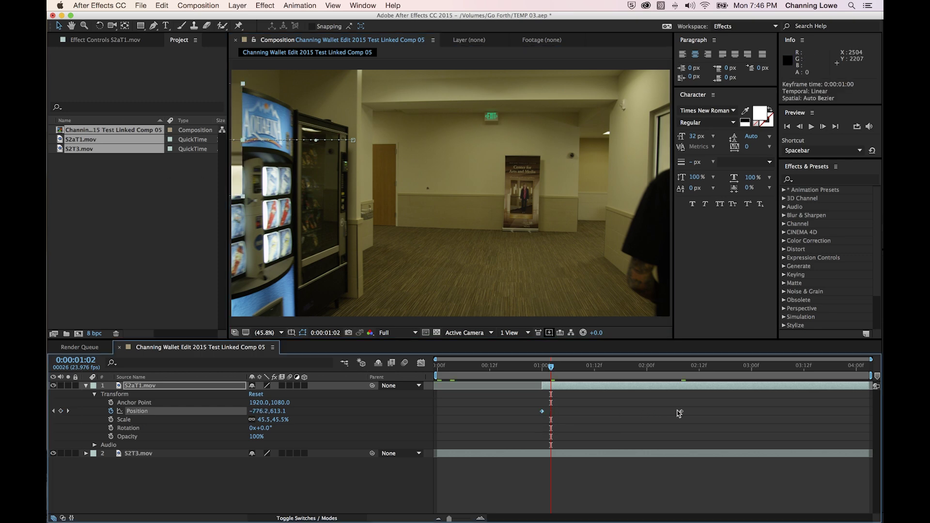
{"action": "left_click_drag", "start_coordinate": [673, 412], "coordinate": [555, 412]}
{"action": "left_click", "coordinate": [537, 370]}
{"action": "key", "text": "space"}
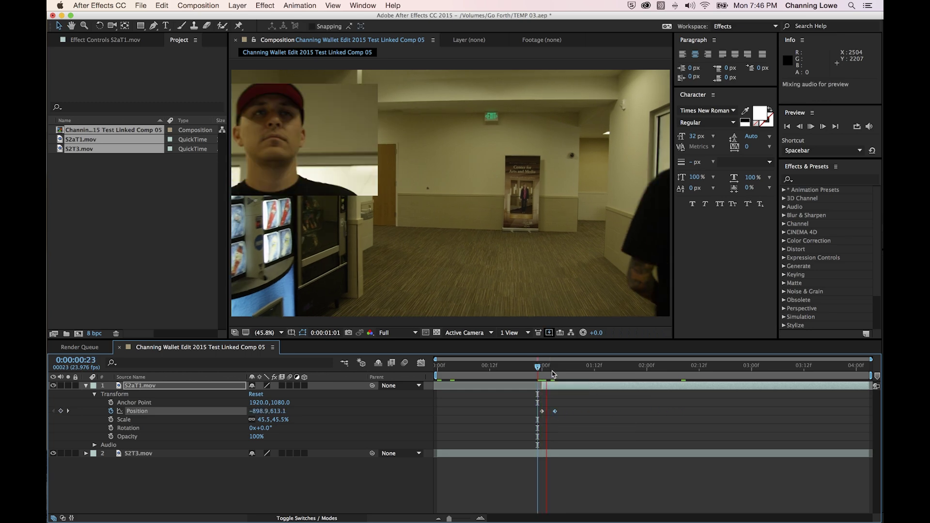
{"action": "left_click_drag", "start_coordinate": [555, 412], "coordinate": [564, 411]}
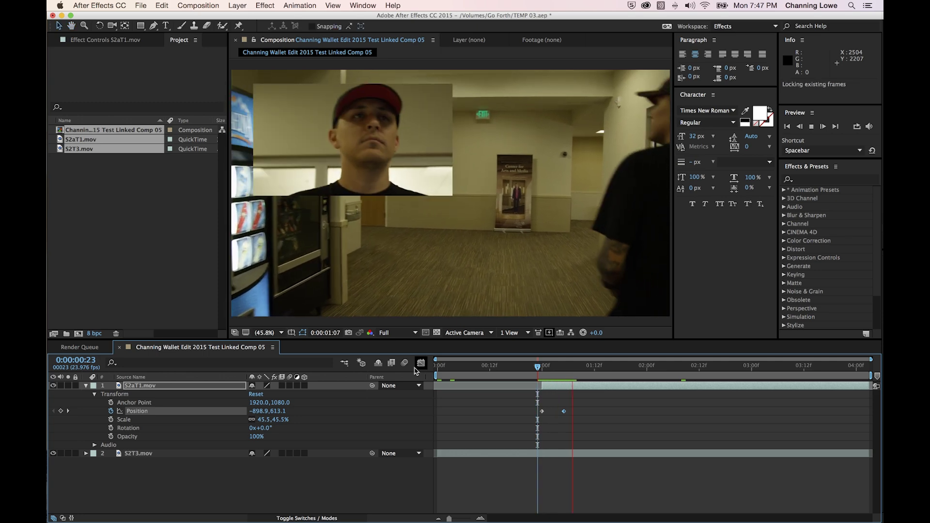
{"action": "key", "text": "space"}
{"action": "left_click", "coordinate": [290, 386]}
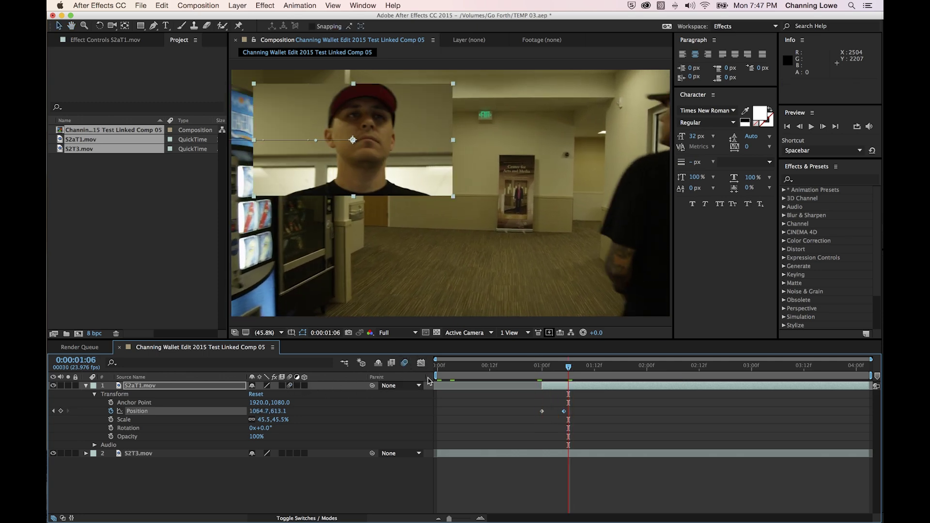
Preview the motion-blurred slide-in twice, then switch back to Premiere Pro
{"action": "key", "text": "space"}
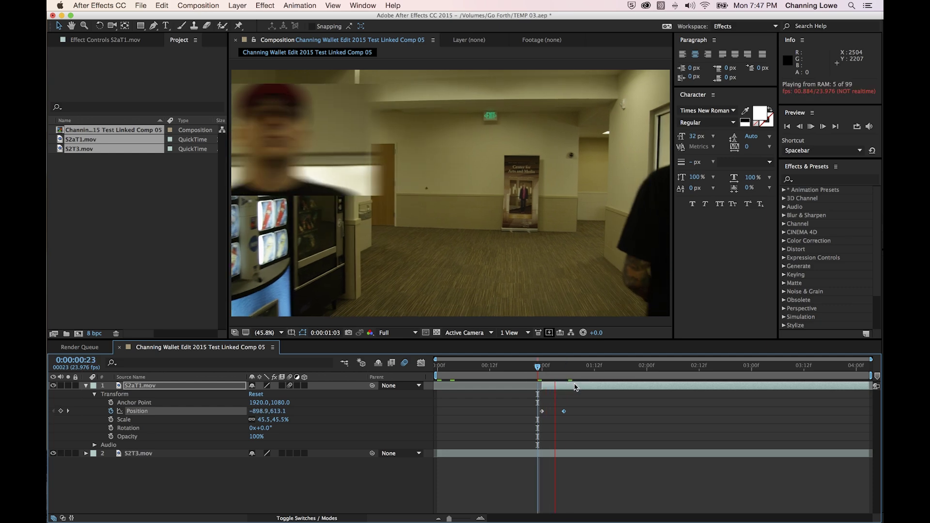
{"action": "left_click", "coordinate": [521, 369]}
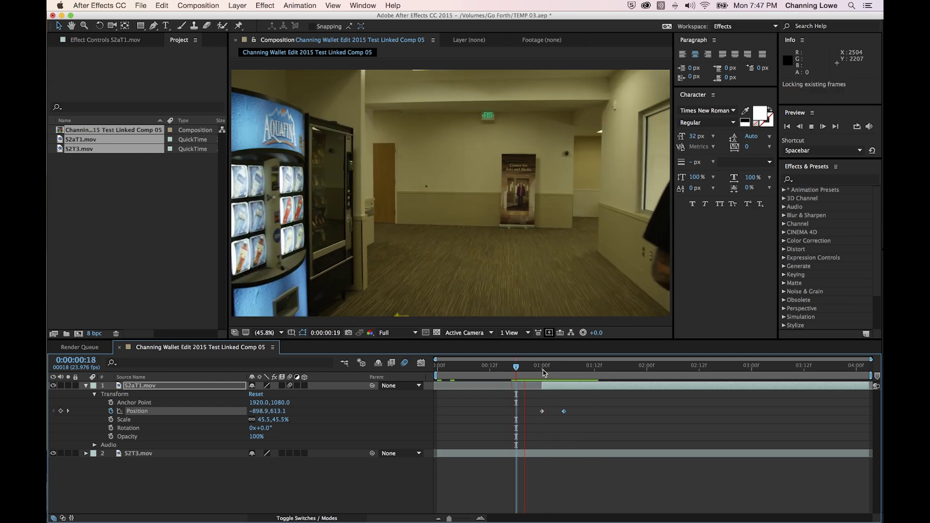
{"action": "key", "text": "space"}
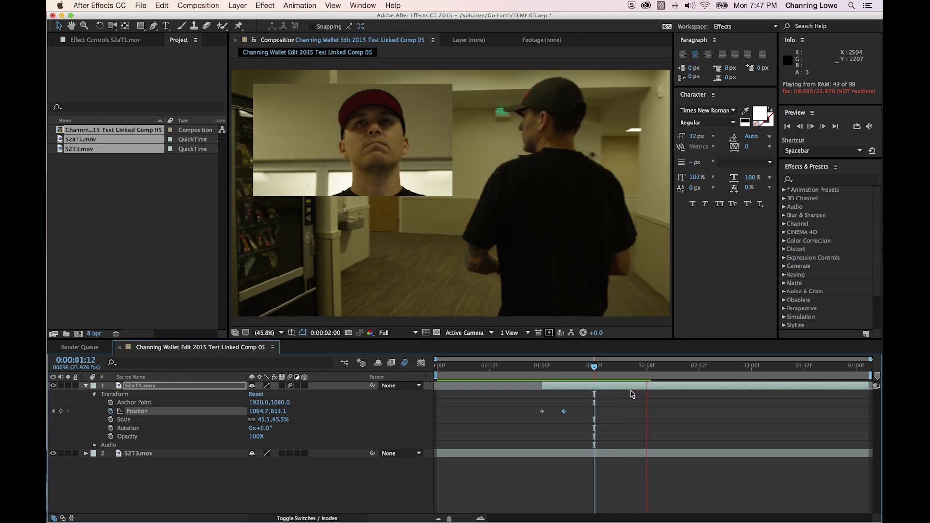
{"action": "key", "text": "space"}
{"action": "key", "text": "super+Tab"}
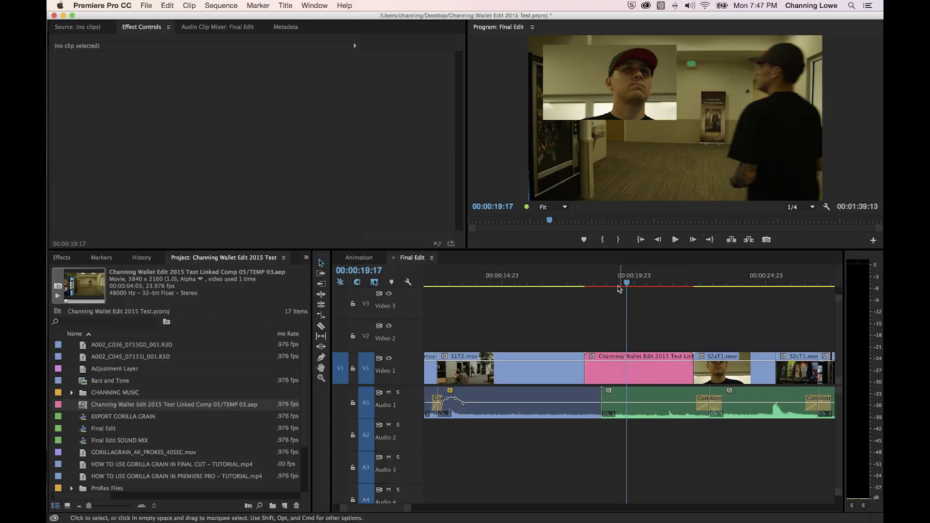
Play the Final Edit sequence through the linked comp's face inset
{"action": "left_click", "coordinate": [605, 286]}
{"action": "key", "text": "Left"}
{"action": "key", "text": "Left"}
{"action": "key", "text": "Left"}
{"action": "key", "text": "Left"}
{"action": "key", "text": "Left"}
{"action": "key", "text": "Left"}
{"action": "key", "text": "Left"}
{"action": "key", "text": "Left"}
{"action": "key", "text": "Left"}
{"action": "key", "text": "Left"}
{"action": "key", "text": "Left"}
{"action": "key", "text": "Left"}
{"action": "key", "text": "Left"}
{"action": "key", "text": "Left"}
{"action": "key", "text": "Left"}
{"action": "key", "text": "Left"}
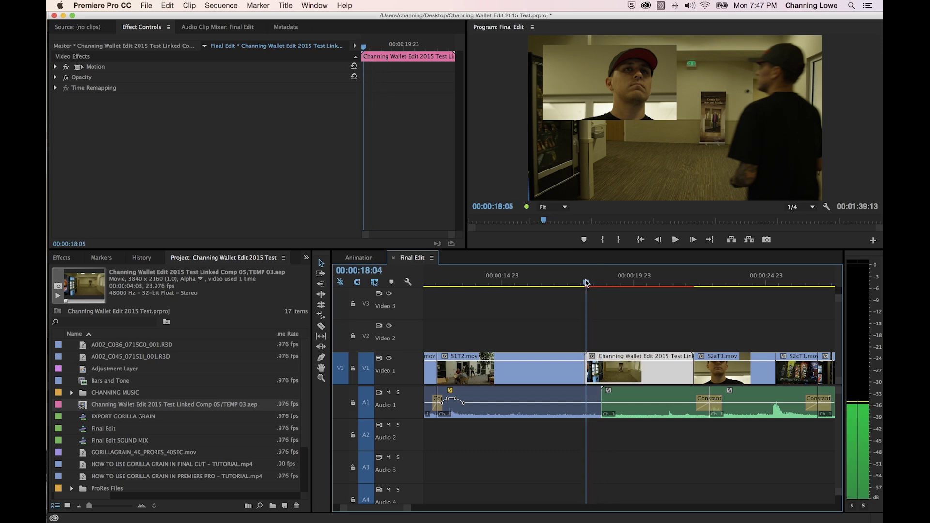
{"action": "mouse_move", "coordinate": [604, 285]}
{"action": "left_mouse_down"}
{"action": "mouse_move", "coordinate": [620, 285]}
{"action": "mouse_move", "coordinate": [594, 283]}
{"action": "left_mouse_up"}
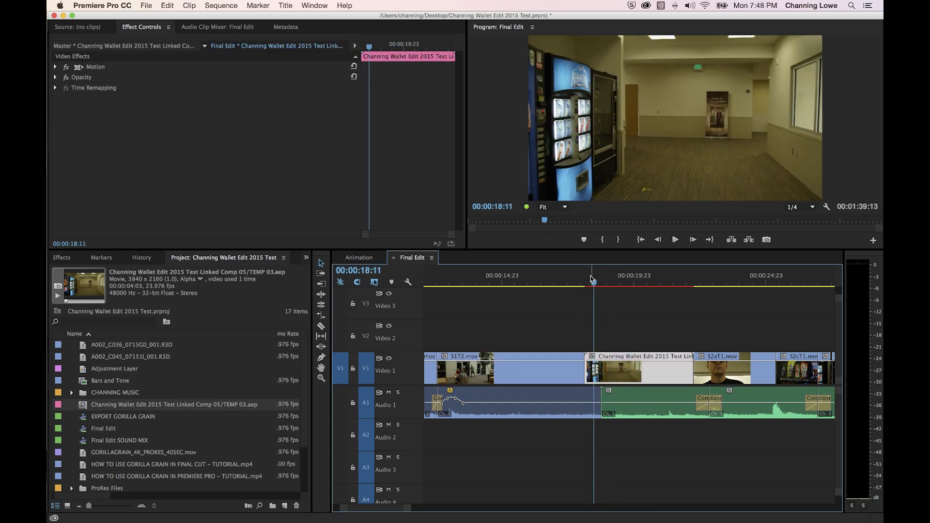
{"action": "key", "text": "space"}
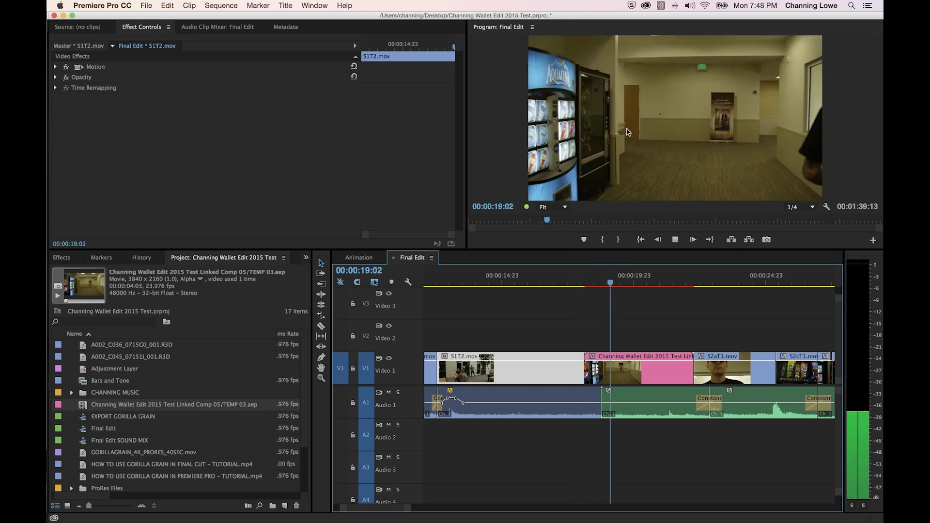
{"action": "key", "text": "space"}
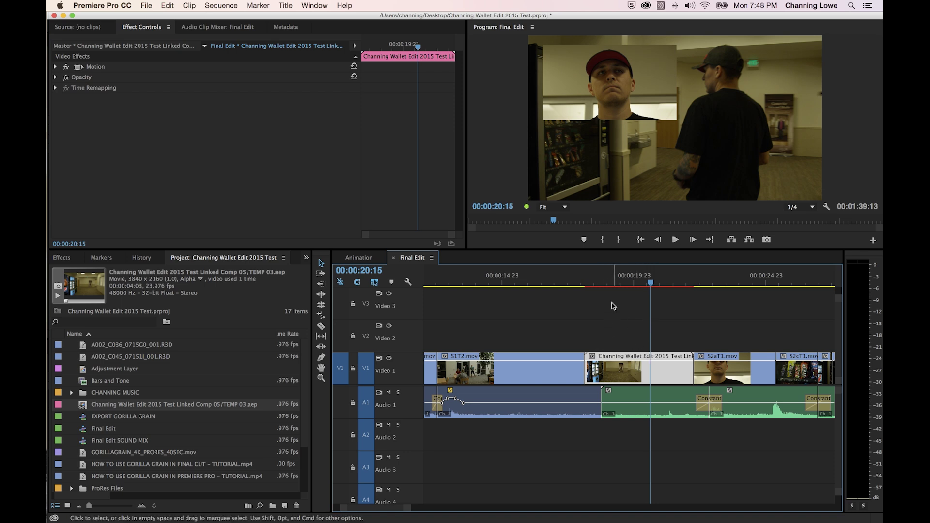
Undo the linked comp and stacked face clip, return to S2T3.mov, and enlarge the program monitor
{"action": "key", "text": "super+z"}
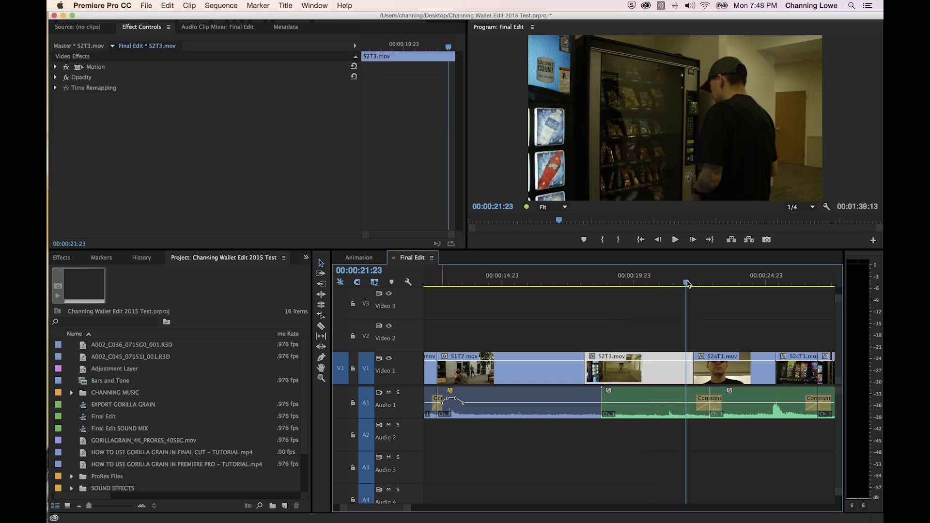
{"action": "key", "text": "Down"}
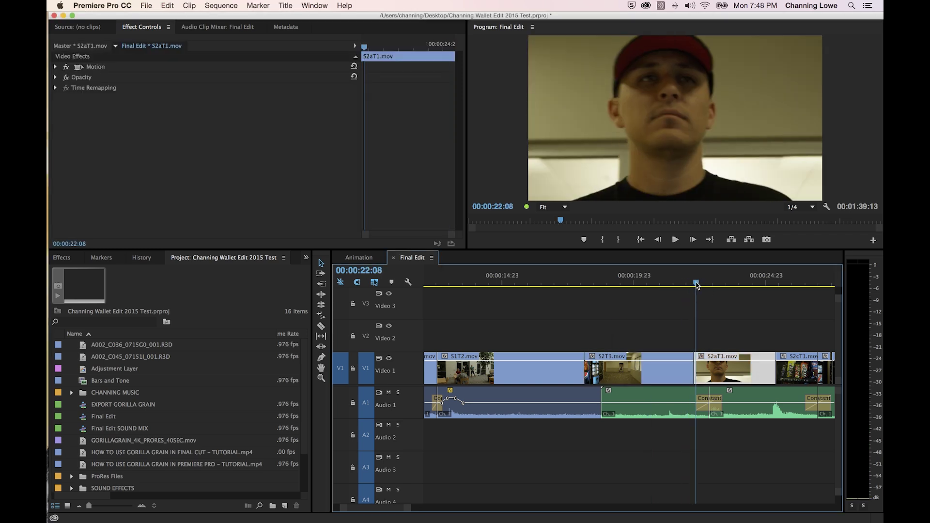
{"action": "key", "text": "Up"}
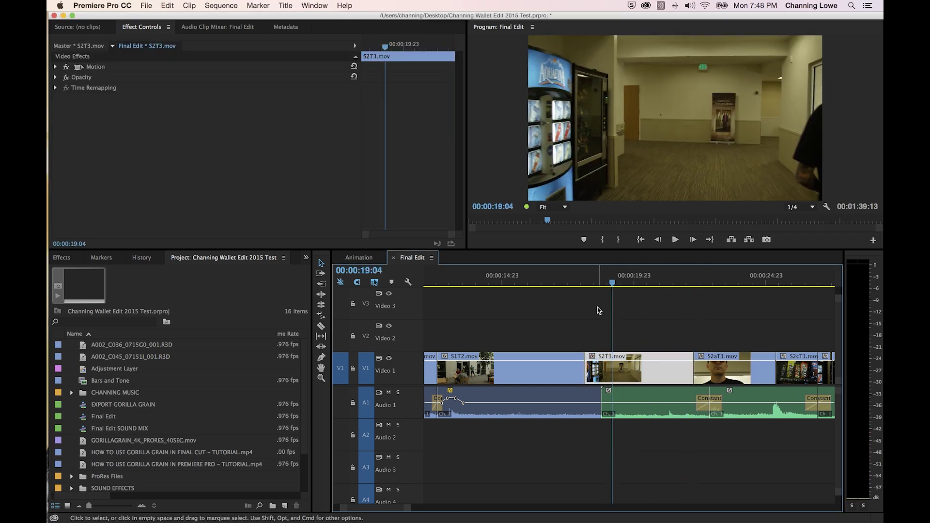
{"action": "key", "text": "shift+Left"}
{"action": "key", "text": "shift+Left"}
{"action": "key", "text": "shift+Left"}
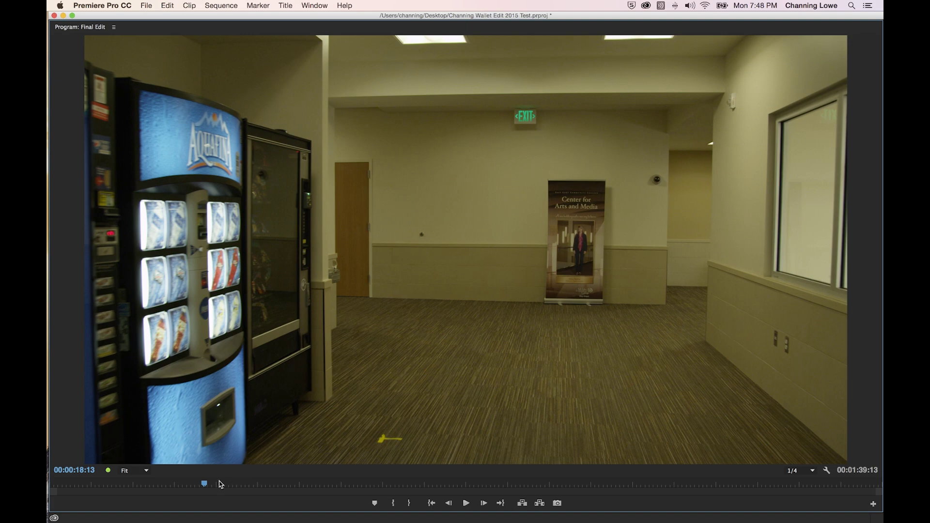
Scrub and play the S2T3.mov floor shot full size, then restore the layout and deselect
{"action": "left_click_drag", "start_coordinate": [203, 486], "coordinate": [204, 486]}
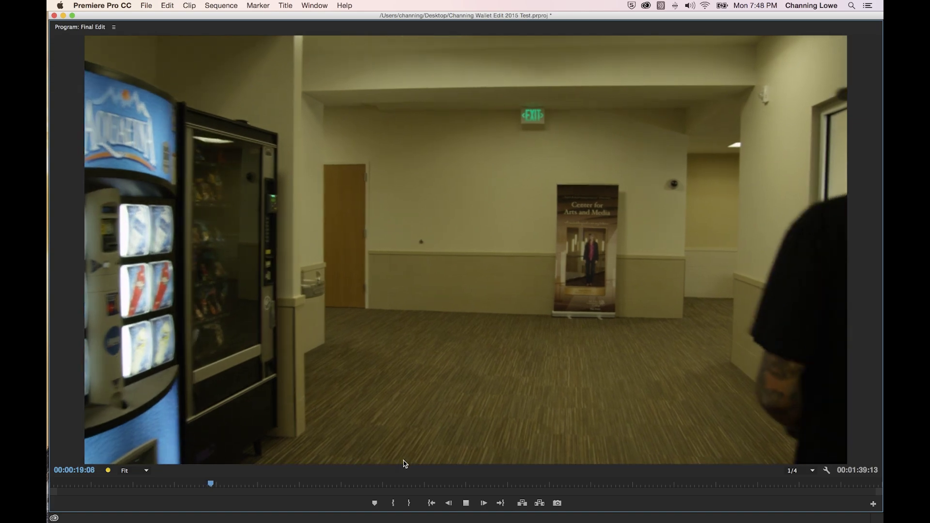
{"action": "key", "text": "space"}
{"action": "left_click_drag", "start_coordinate": [211, 487], "coordinate": [197, 483]}
{"action": "key", "text": "grave"}
{"action": "left_click", "coordinate": [623, 334]}
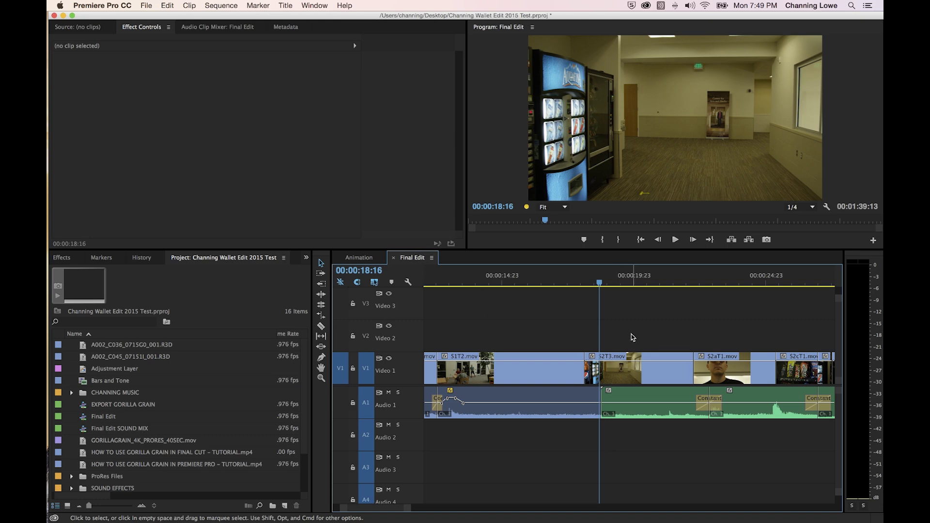
Put an S2T3.mov copy on Video 2 above the original and bring up its clip options
{"action": "left_click", "coordinate": [626, 375]}
{"action": "left_click_drag", "start_coordinate": [622, 375], "coordinate": [625, 352]}
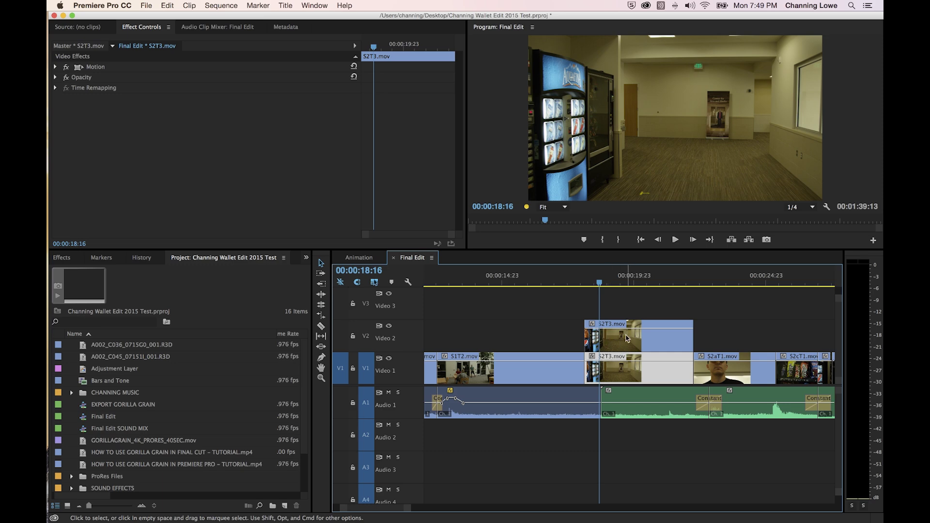
{"action": "left_click", "coordinate": [637, 345]}
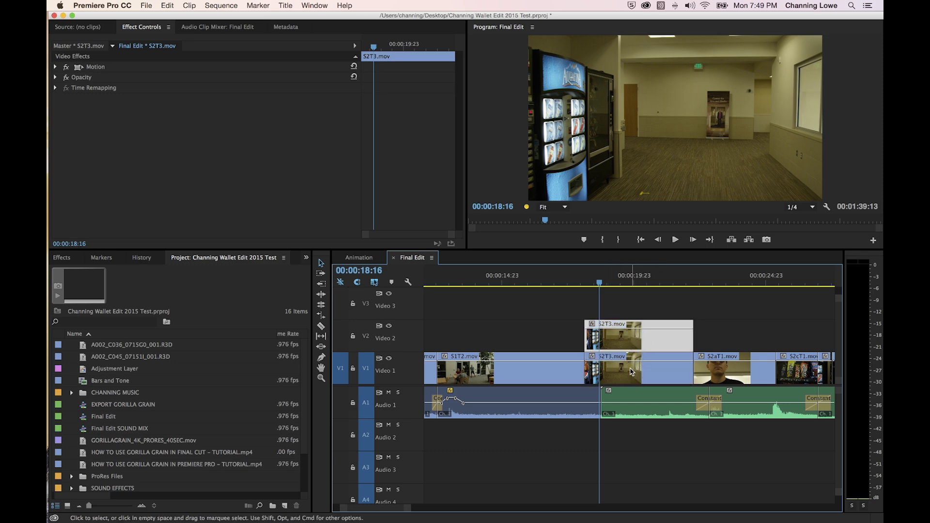
{"action": "right_click", "coordinate": [638, 343]}
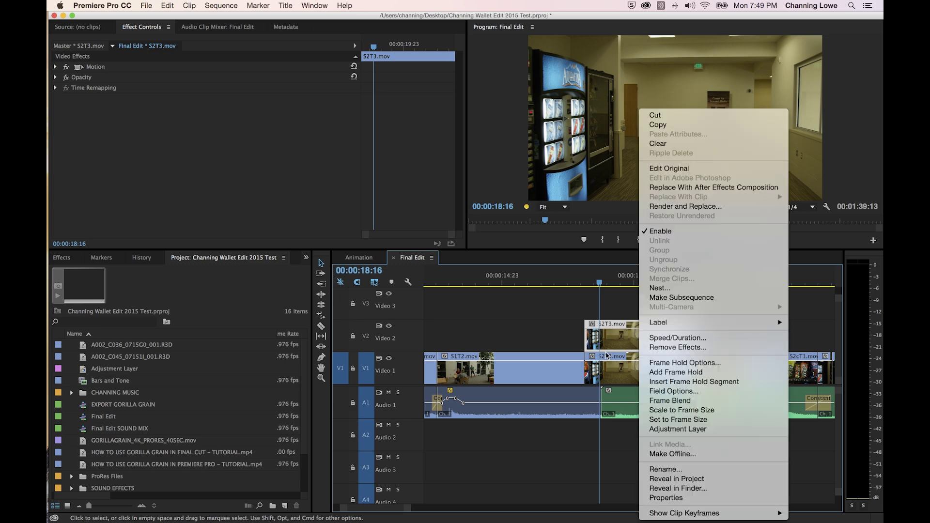
Replace the V2 S2T3.mov clip with a linked After Effects comp in a new project, Carpet Replace
{"action": "left_click", "coordinate": [607, 373]}
{"action": "right_click", "coordinate": [632, 342]}
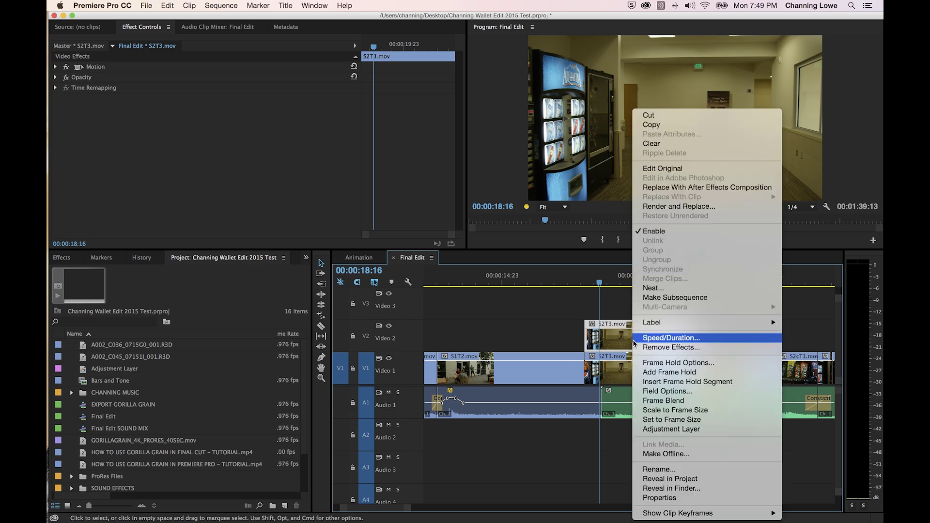
{"action": "left_click", "coordinate": [686, 189]}
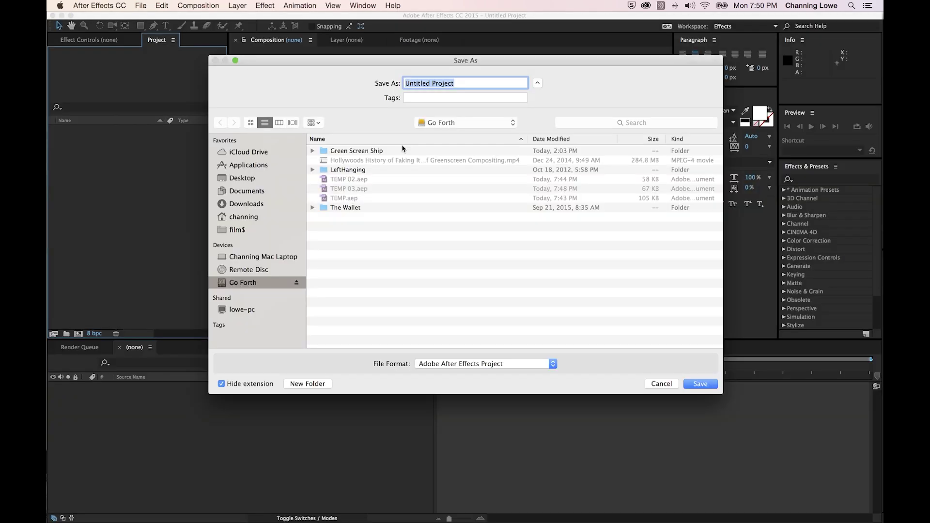
{"action": "type", "text": "Carpet Replace"}
{"action": "key", "text": "Return"}
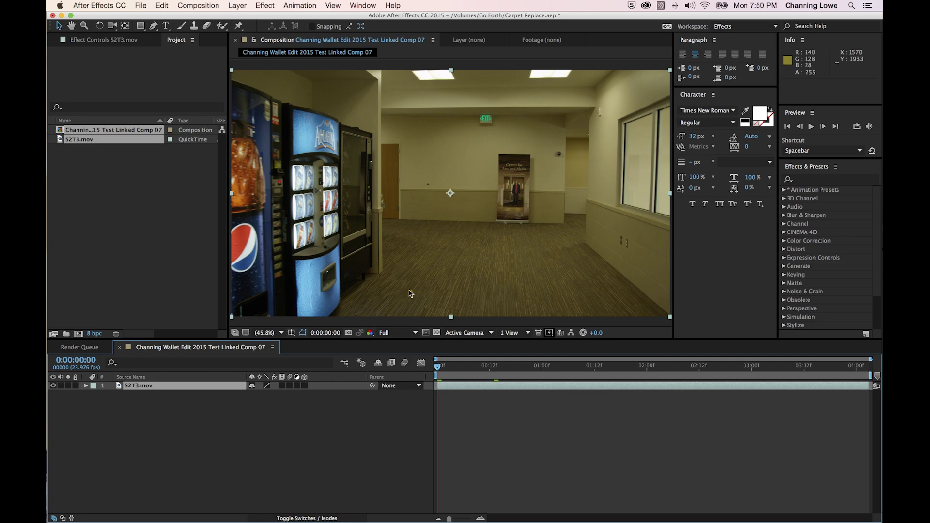
Move the current time to 0:00:00:09 and switch to the Motion Tracking workspace
{"action": "mouse_move", "coordinate": [452, 370]}
{"action": "left_mouse_down"}
{"action": "mouse_move", "coordinate": [477, 373]}
{"action": "mouse_move", "coordinate": [437, 372]}
{"action": "left_mouse_up"}
{"action": "left_click", "coordinate": [822, 176]}
{"action": "left_click", "coordinate": [732, 27]}
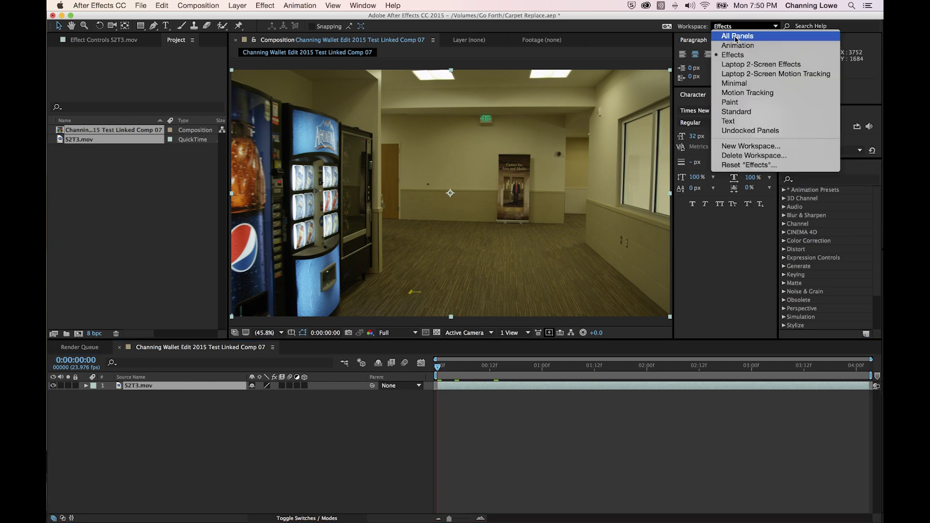
{"action": "left_click", "coordinate": [740, 93]}
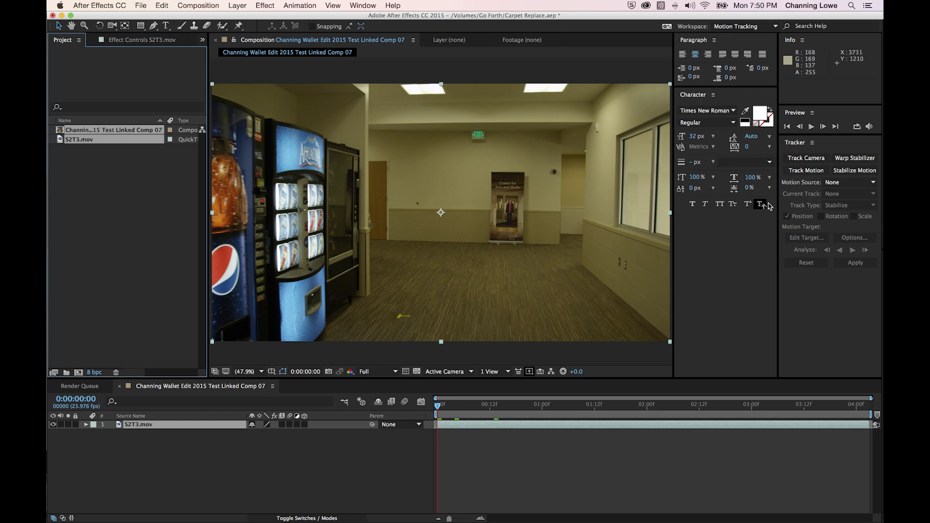
Camera-track S2T3.mov, play back to check the solve, and enlarge track points to 353%
{"action": "left_click", "coordinate": [806, 160]}
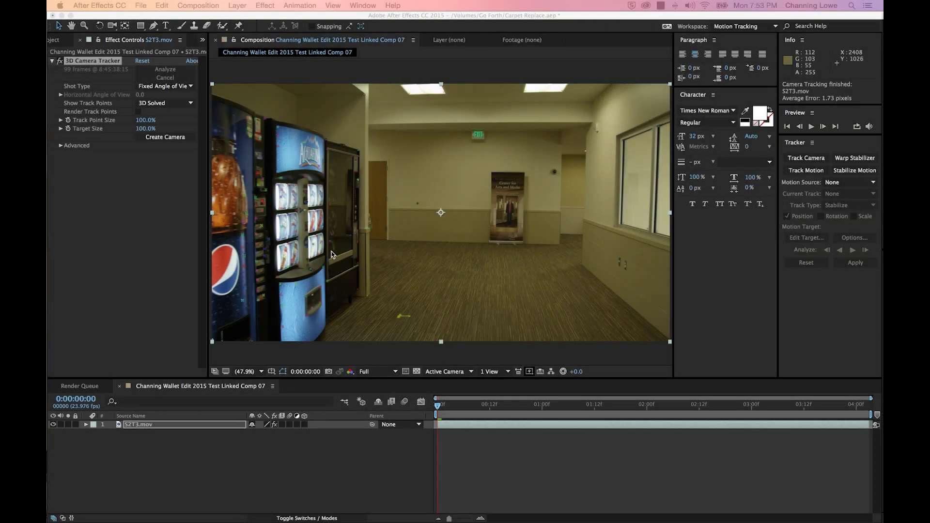
{"action": "key", "text": "space"}
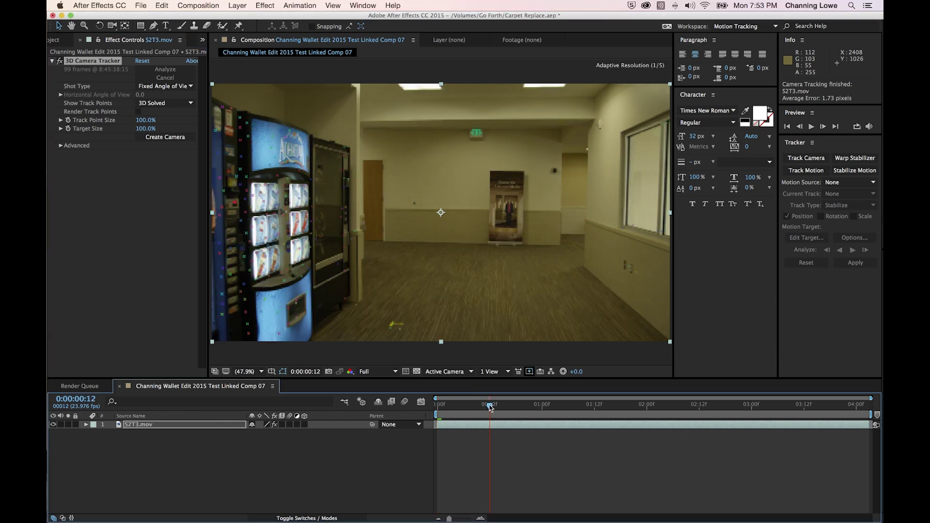
{"action": "key", "text": "space"}
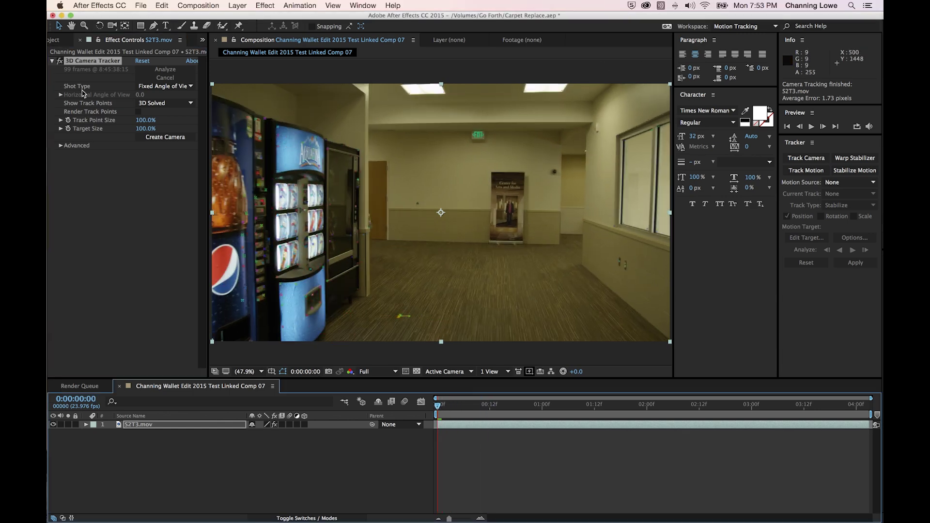
{"action": "left_click_drag", "start_coordinate": [143, 122], "coordinate": [278, 127]}
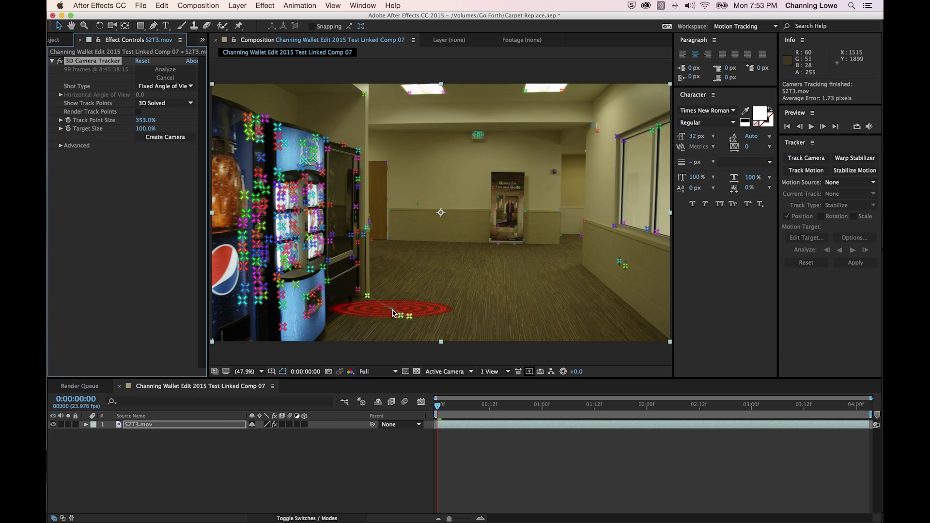
Create a solid and camera from the floor track points, then hide Track Solid 1
{"action": "right_click", "coordinate": [393, 312]}
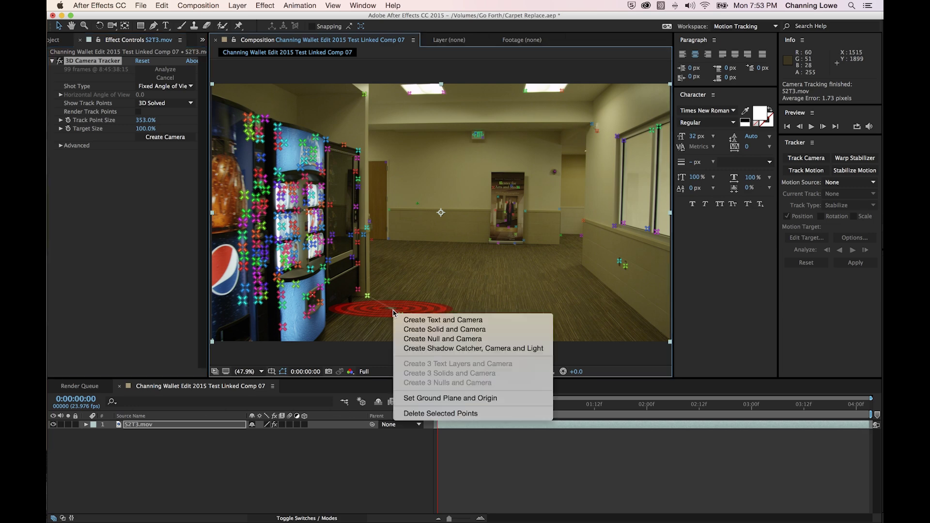
{"action": "left_click", "coordinate": [422, 330]}
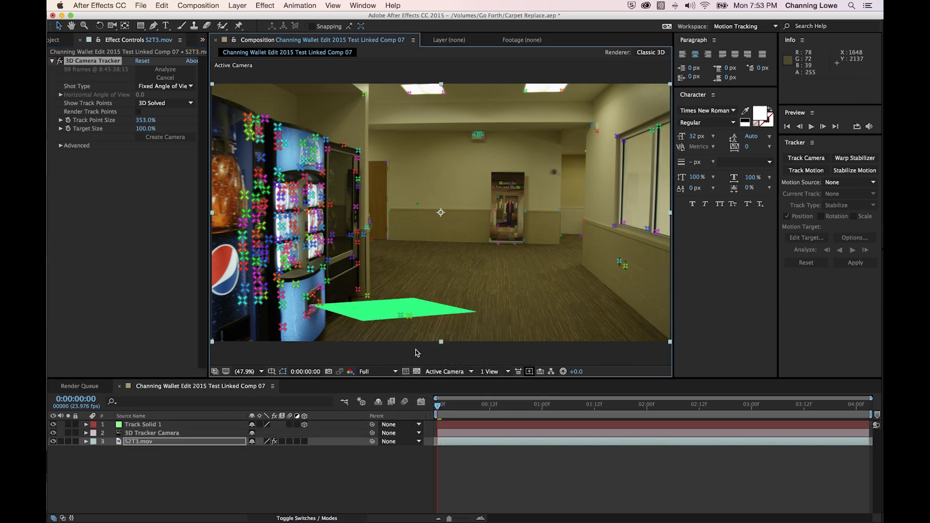
{"action": "left_click", "coordinate": [60, 427]}
{"action": "left_click", "coordinate": [54, 425]}
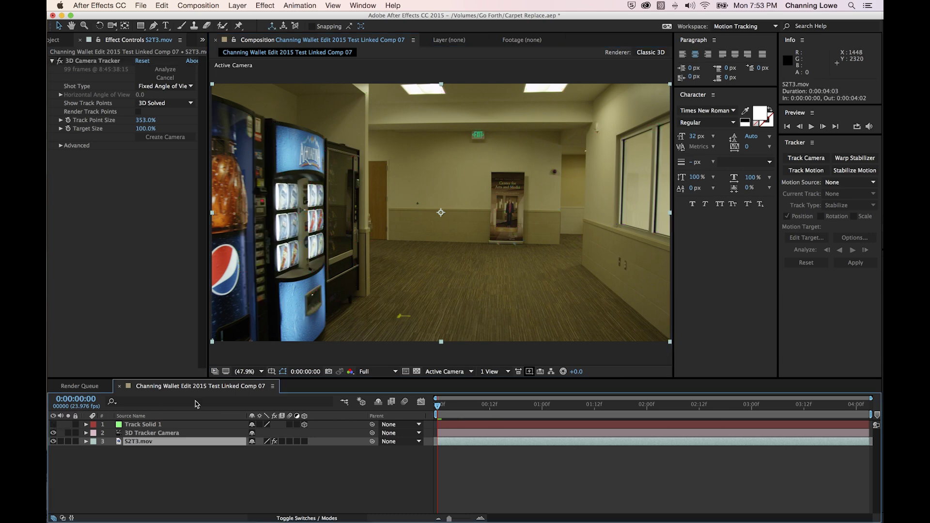
{"action": "key", "text": "super+Tab"}
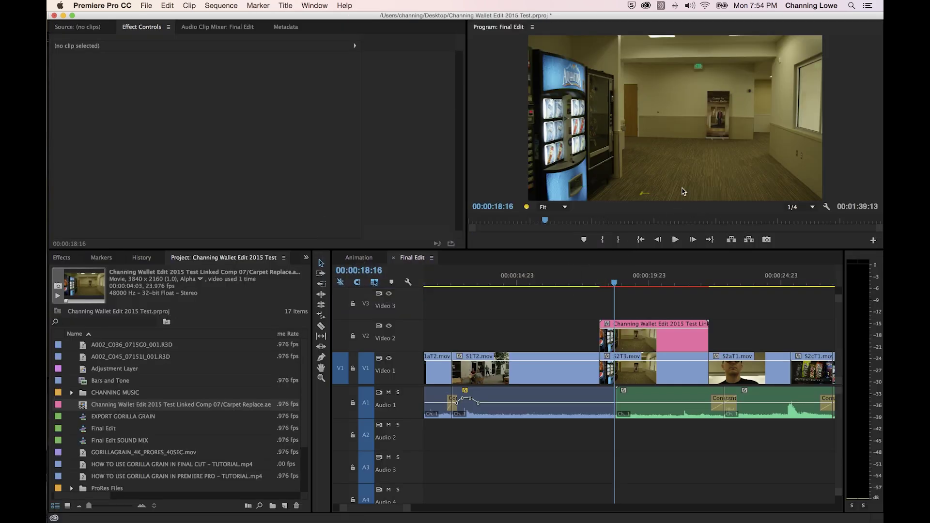
Export the current frame as a JPEG named Carpet to the Go Forth drive
{"action": "left_click", "coordinate": [766, 240]}
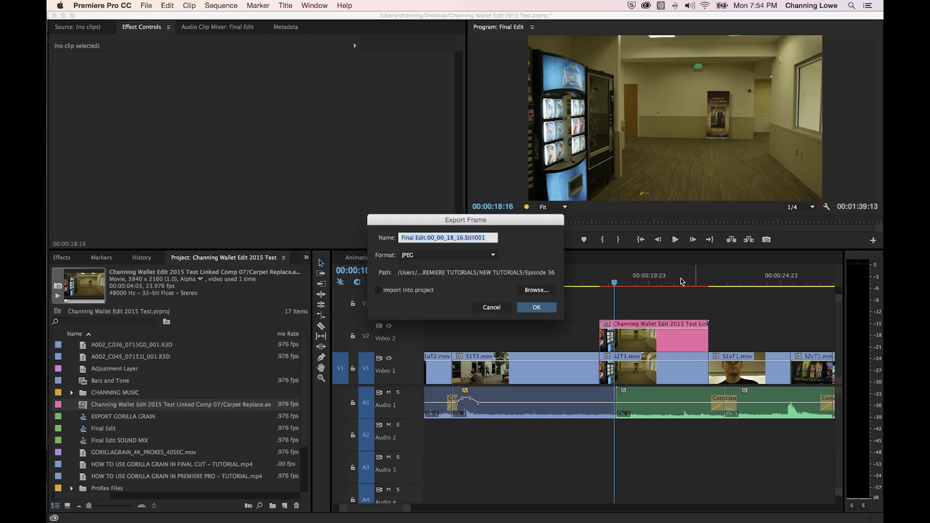
{"action": "left_click", "coordinate": [529, 289]}
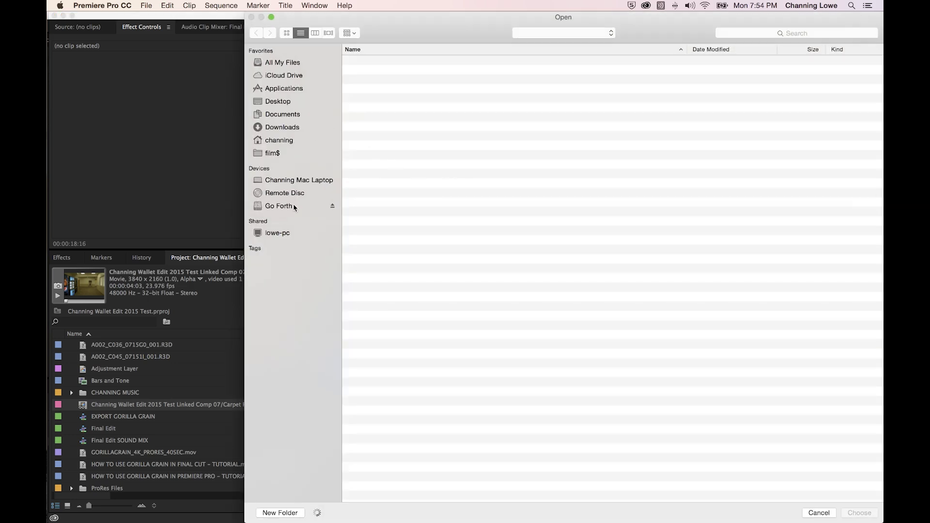
{"action": "left_click", "coordinate": [294, 207]}
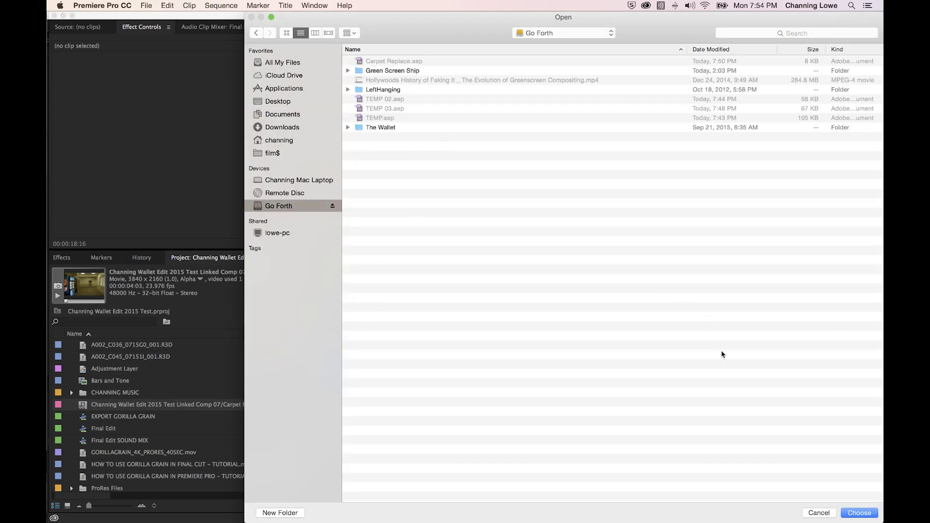
{"action": "left_click", "coordinate": [859, 513]}
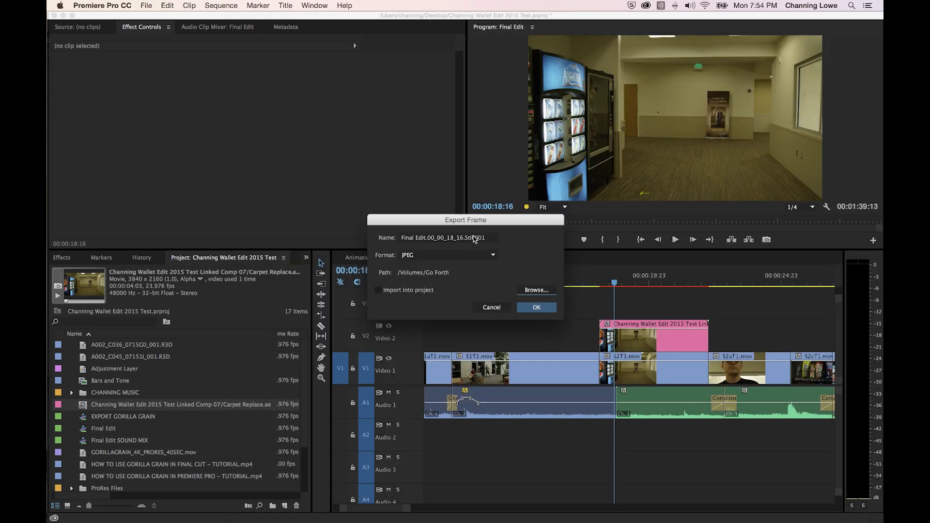
{"action": "left_click", "coordinate": [474, 239]}
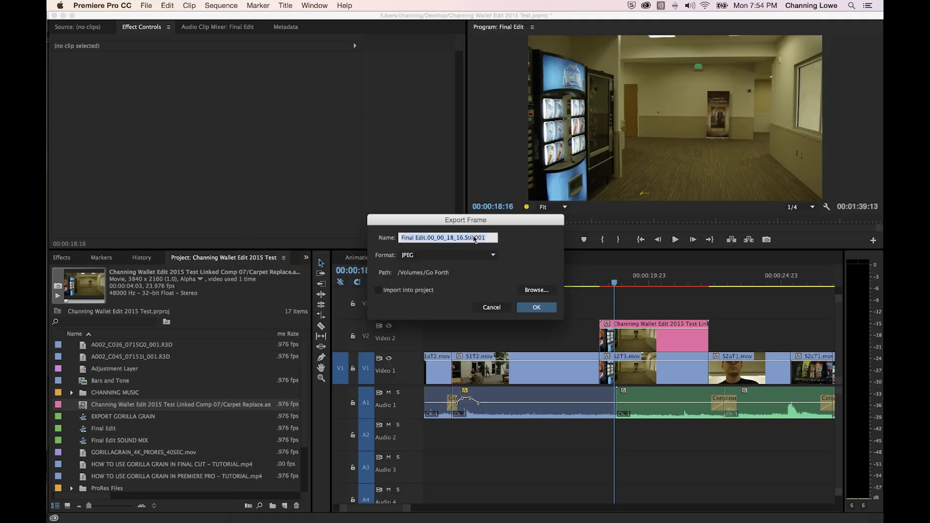
{"action": "type", "text": "Carpet"}
{"action": "key", "text": "Return"}
{"action": "key", "text": "super+Tab"}
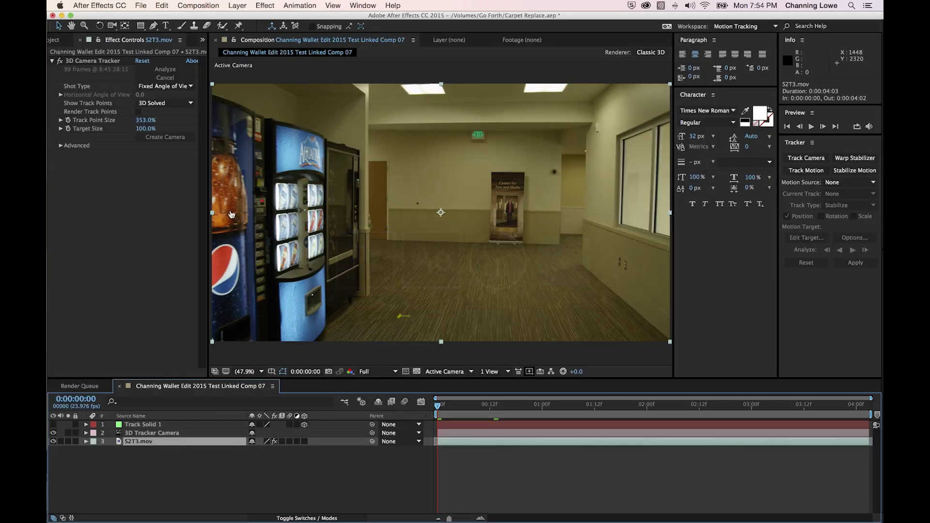
Import Carpet.jpg into the project and make Track Solid 1 visible again
{"action": "left_click", "coordinate": [56, 38]}
{"action": "double_click", "coordinate": [129, 228]}
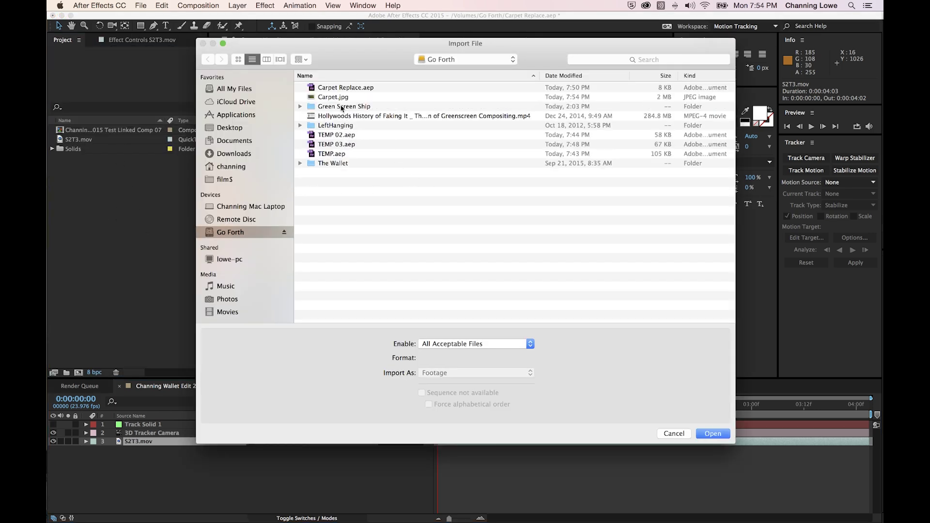
{"action": "double_click", "coordinate": [338, 98]}
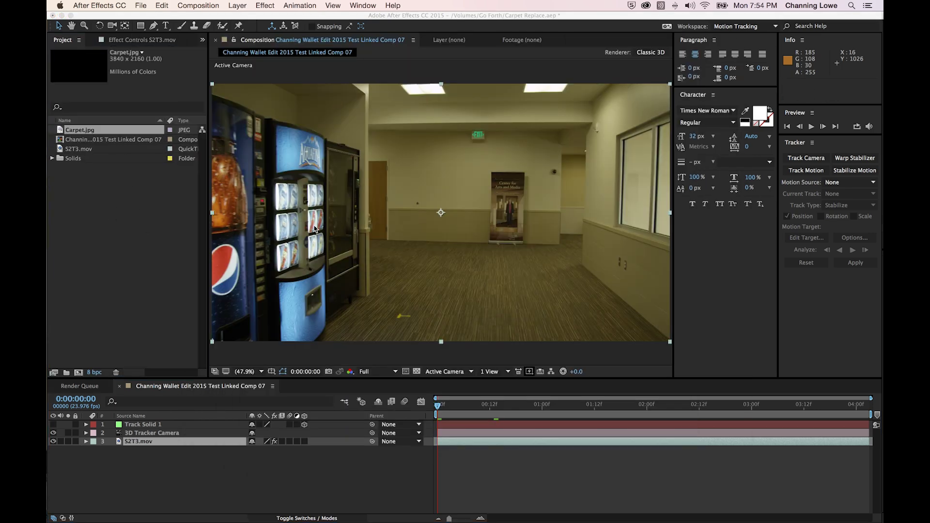
{"action": "left_click", "coordinate": [53, 424]}
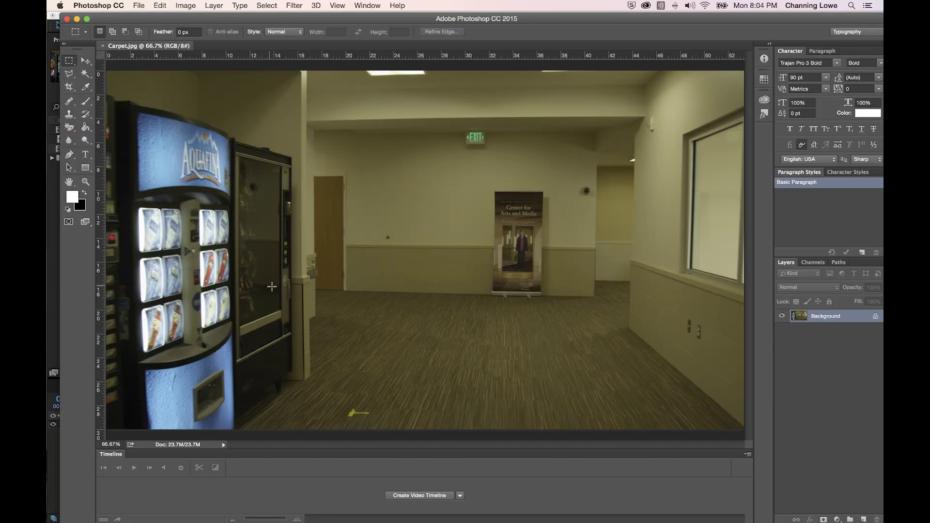
Outline a small patch of carpet with the Polygonal Lasso
{"action": "left_click", "coordinate": [69, 74]}
{"action": "left_click", "coordinate": [386, 400]}
{"action": "left_click", "coordinate": [373, 422]}
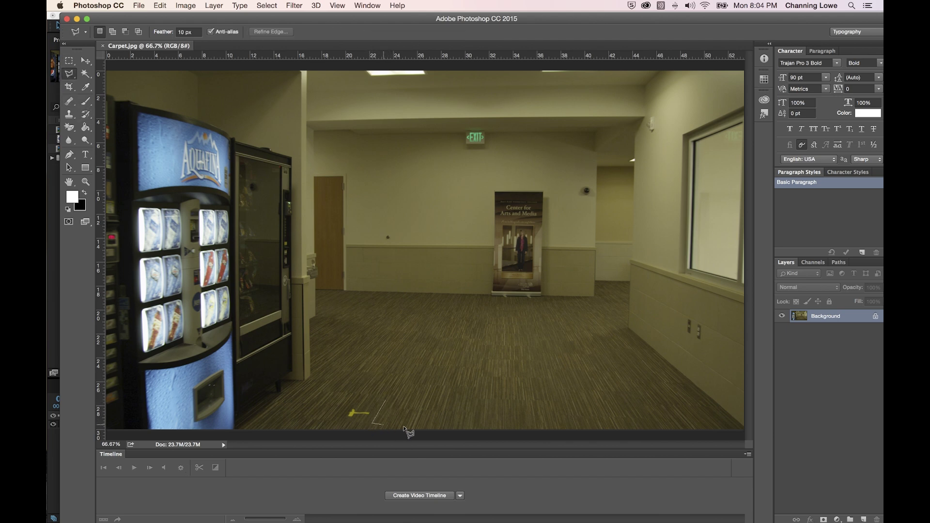
{"action": "left_click", "coordinate": [437, 422]}
{"action": "left_click", "coordinate": [446, 390]}
{"action": "left_click", "coordinate": [388, 390]}
{"action": "left_click", "coordinate": [385, 402]}
Crop the image to the patch, deselect, and save it as a Quality 12 JPEG
{"action": "left_click", "coordinate": [177, 5]}
{"action": "left_click", "coordinate": [218, 107]}
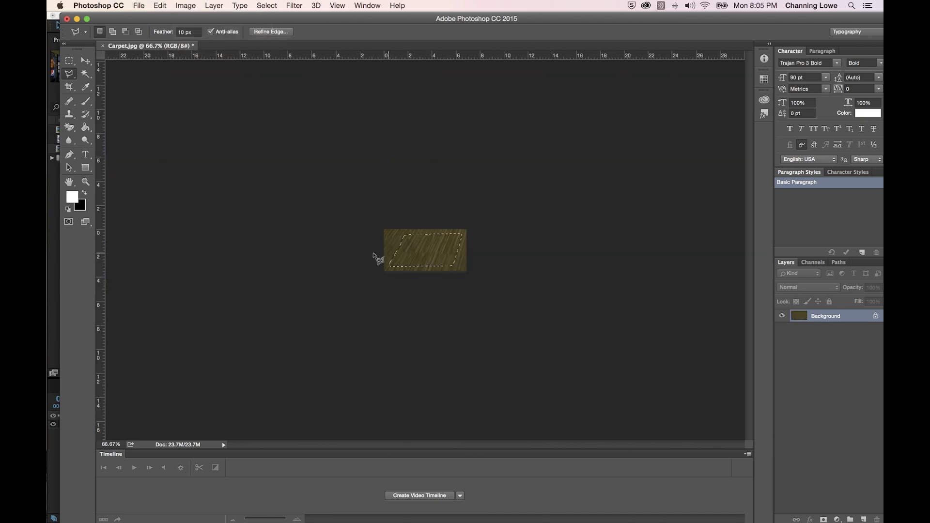
{"action": "key", "text": "super+d"}
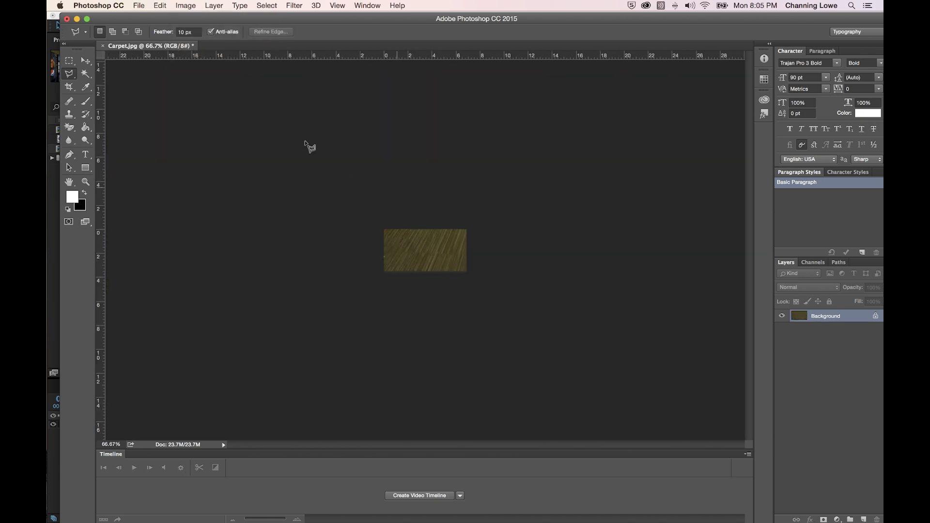
{"action": "key", "text": "super+s"}
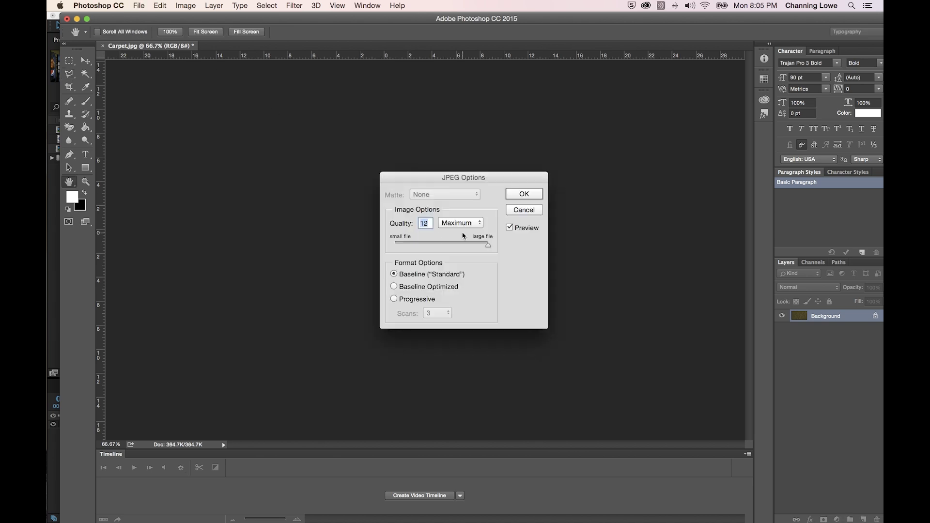
{"action": "left_click", "coordinate": [518, 200]}
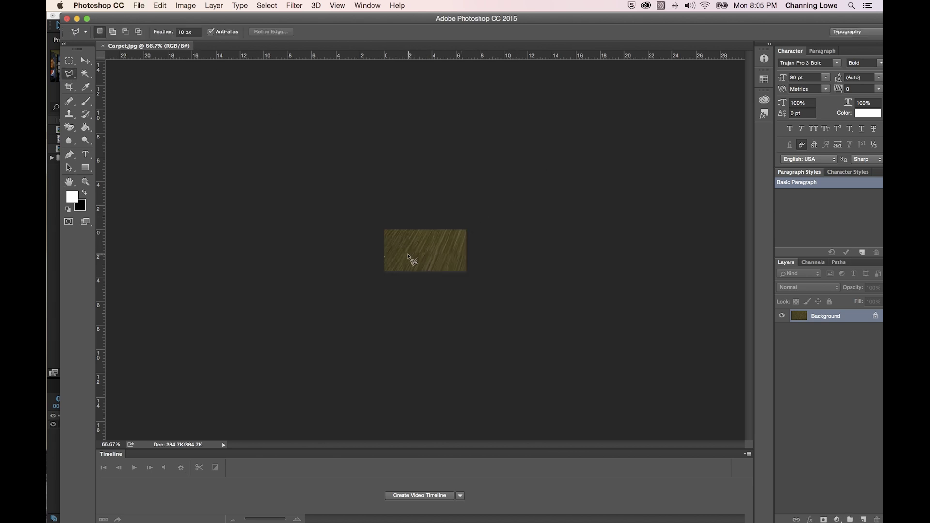
{"action": "key", "text": "super+Tab"}
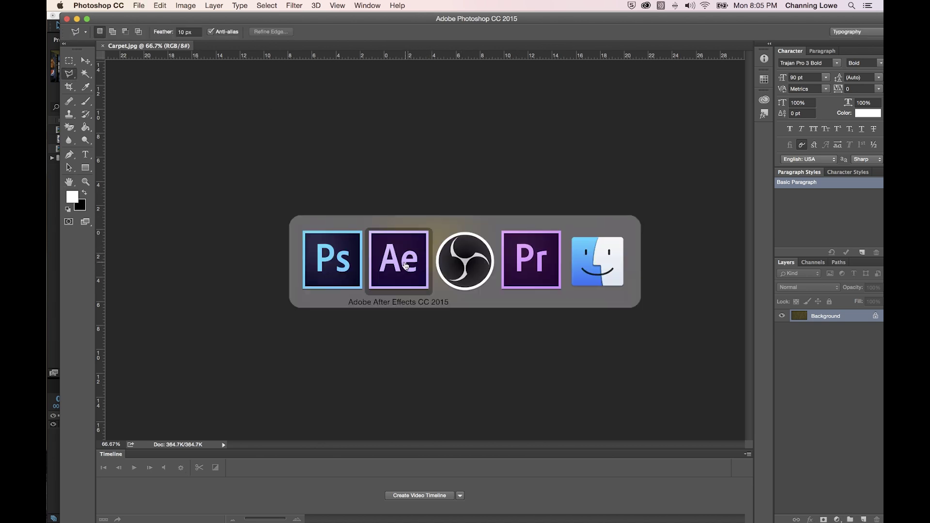
Import Carpet.jpg and swap it in for Track Solid 1 on the floor
{"action": "left_click", "coordinate": [405, 265]}
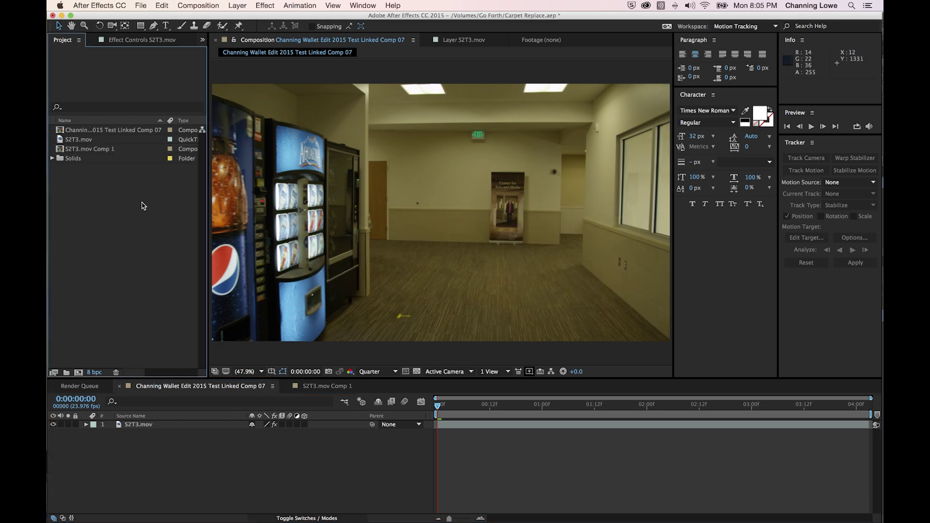
{"action": "double_click", "coordinate": [142, 196]}
{"action": "left_click", "coordinate": [340, 97]}
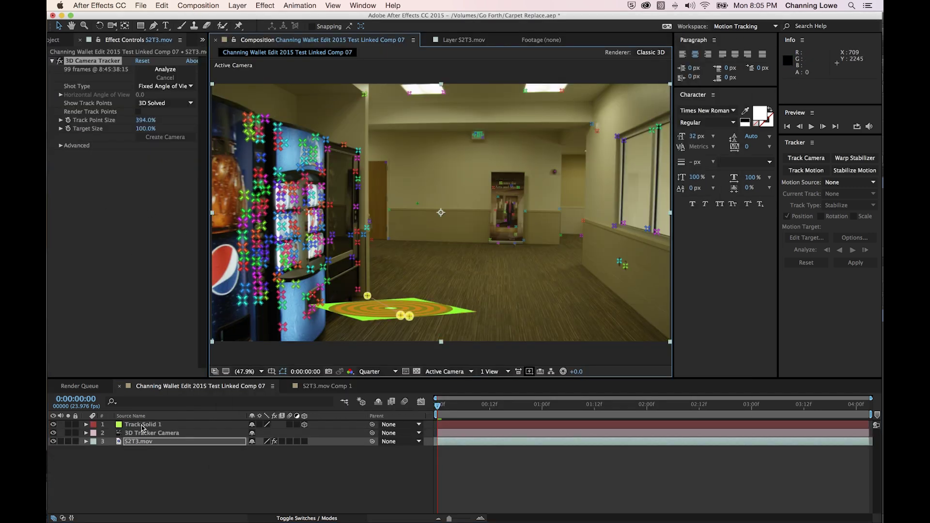
{"action": "left_click", "coordinate": [142, 425]}
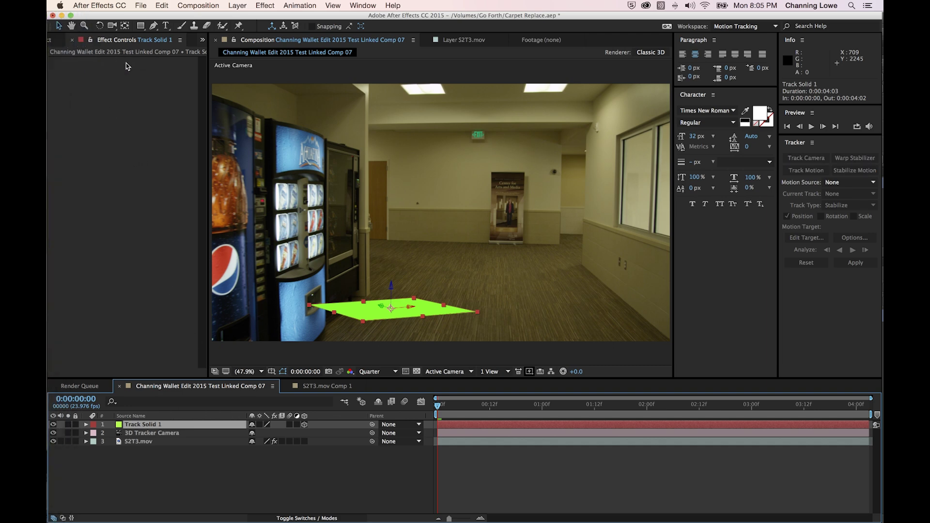
{"action": "left_click", "coordinate": [62, 44]}
{"action": "left_click_drag", "start_coordinate": [84, 135], "coordinate": [156, 426]}
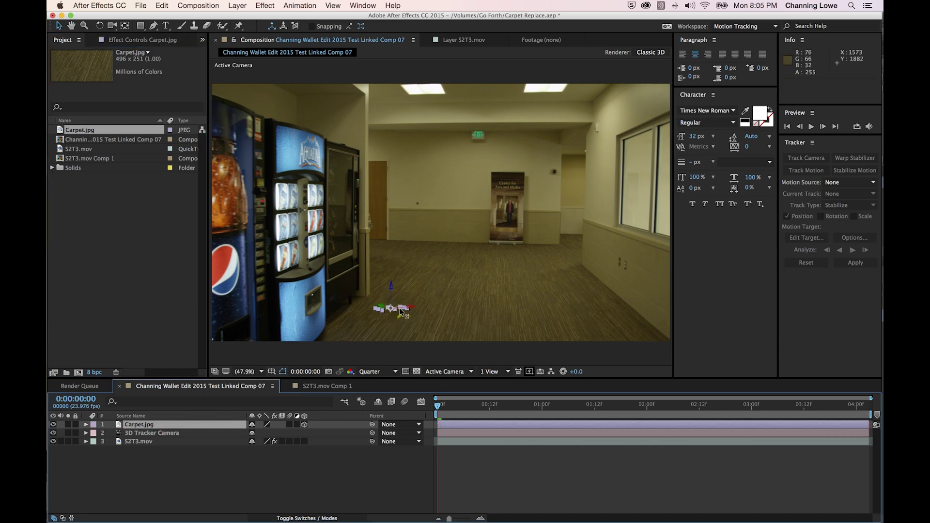
Scale the carpet layer to 164% and rotate it 43°, 21°, 33° onto the floor
{"action": "scroll", "coordinate": [401, 312], "scroll_direction": "up", "scroll_amount": 4}
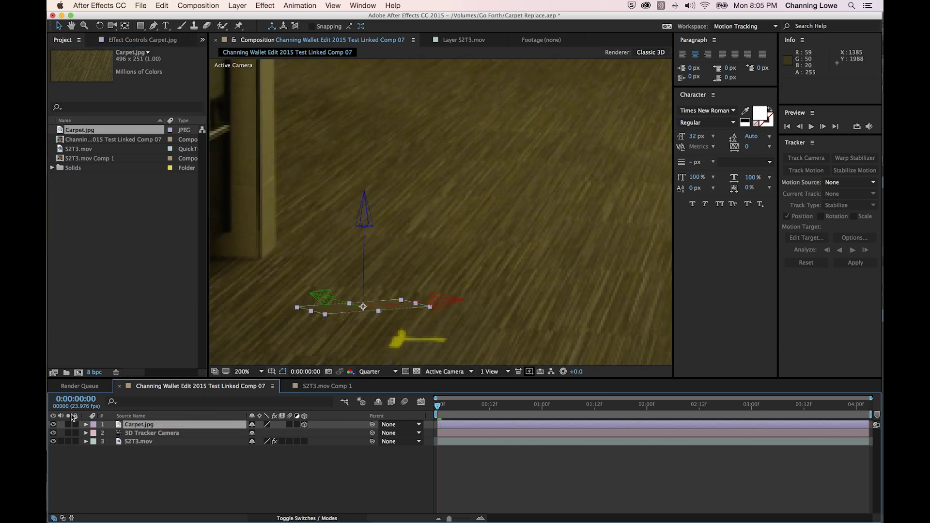
{"action": "key", "text": "s"}
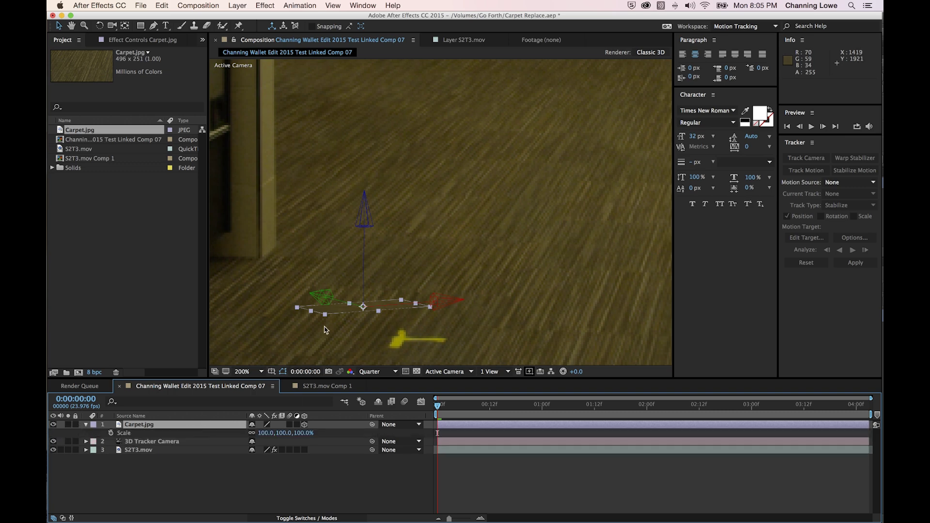
{"action": "left_click_drag", "start_coordinate": [282, 435], "coordinate": [329, 384]}
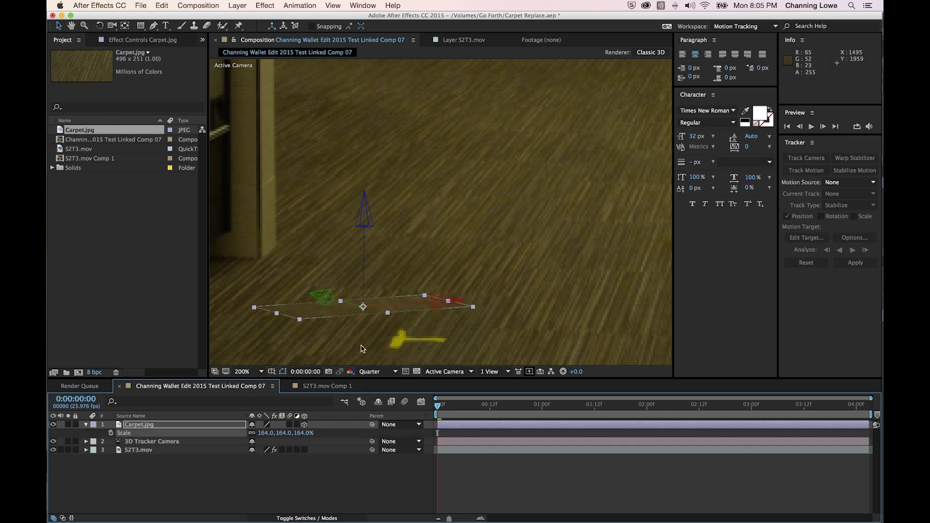
{"action": "left_click", "coordinate": [100, 437]}
{"action": "left_click", "coordinate": [94, 434]}
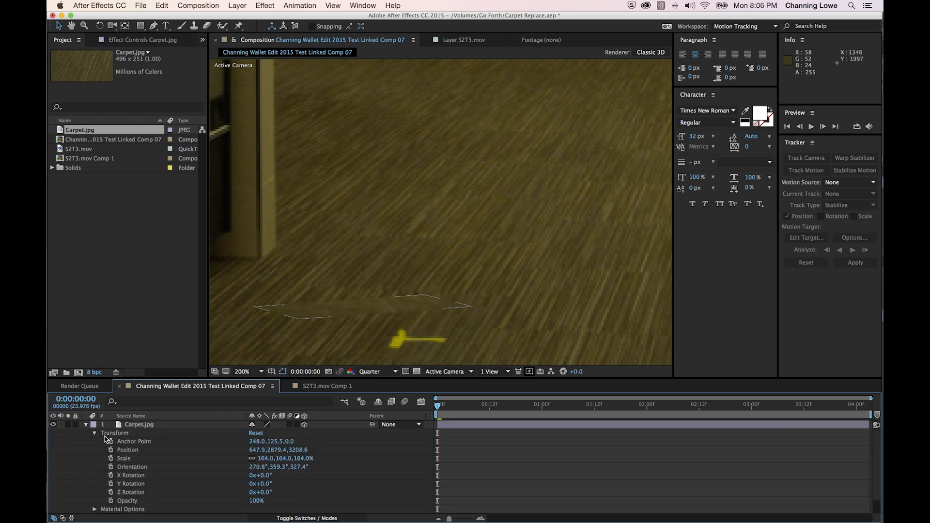
{"action": "mouse_move", "coordinate": [270, 479]}
{"action": "left_mouse_down"}
{"action": "mouse_move", "coordinate": [290, 476]}
{"action": "mouse_move", "coordinate": [278, 484]}
{"action": "left_mouse_up"}
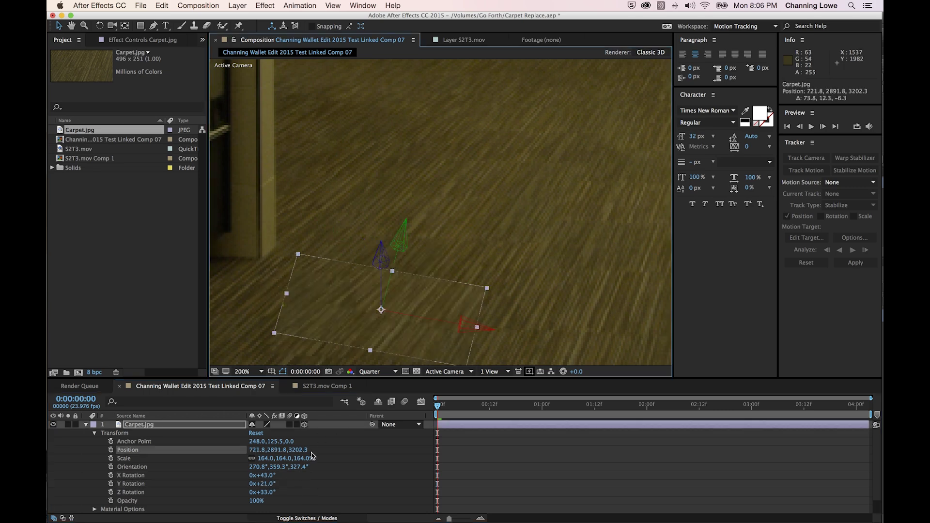
{"action": "key", "text": "shift+slash"}
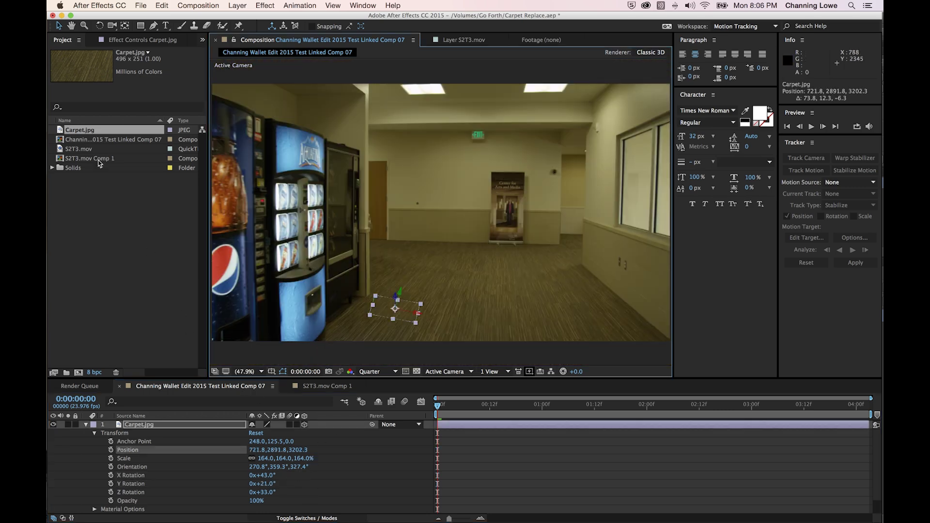
{"action": "double_click", "coordinate": [76, 131]}
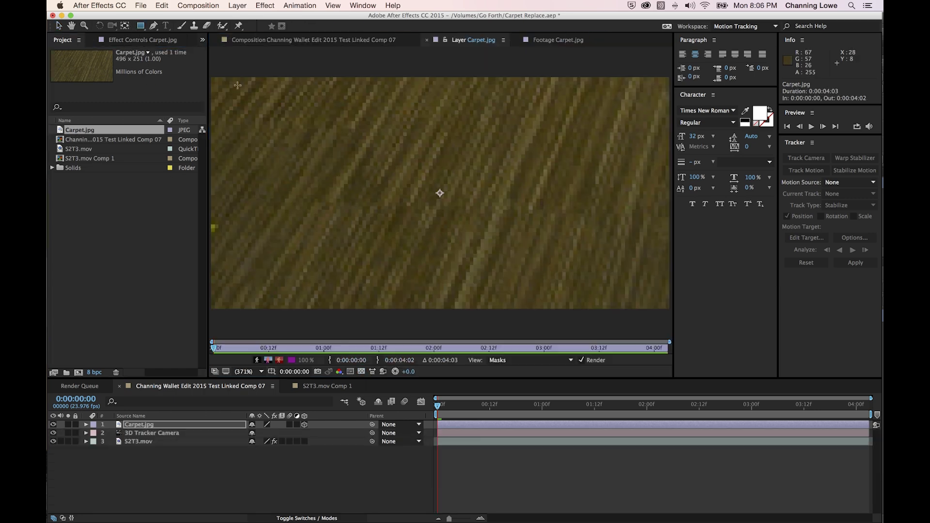
Draw a rectangular Mask 1 over Carpet.jpg and feather it to 52 pixels
{"action": "left_click_drag", "start_coordinate": [237, 95], "coordinate": [629, 283]}
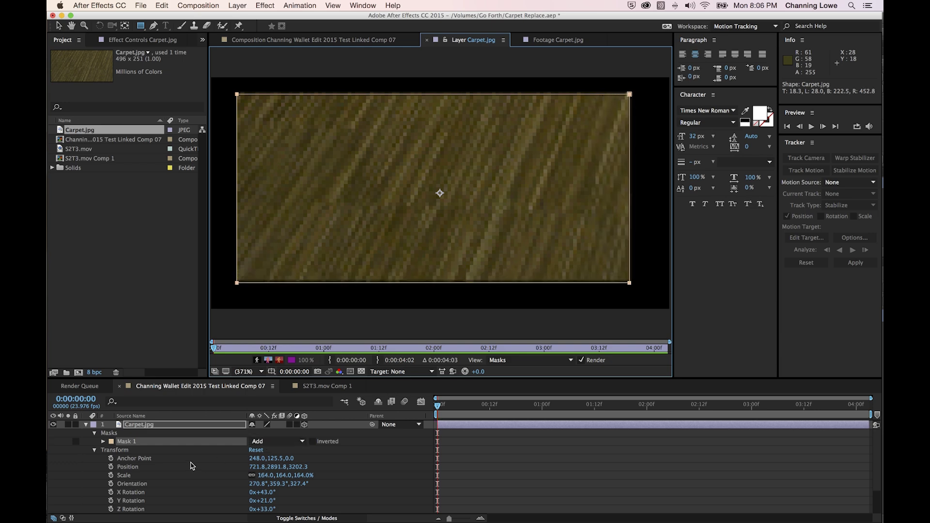
{"action": "left_click", "coordinate": [103, 441]}
{"action": "left_click_drag", "start_coordinate": [272, 459], "coordinate": [283, 458]}
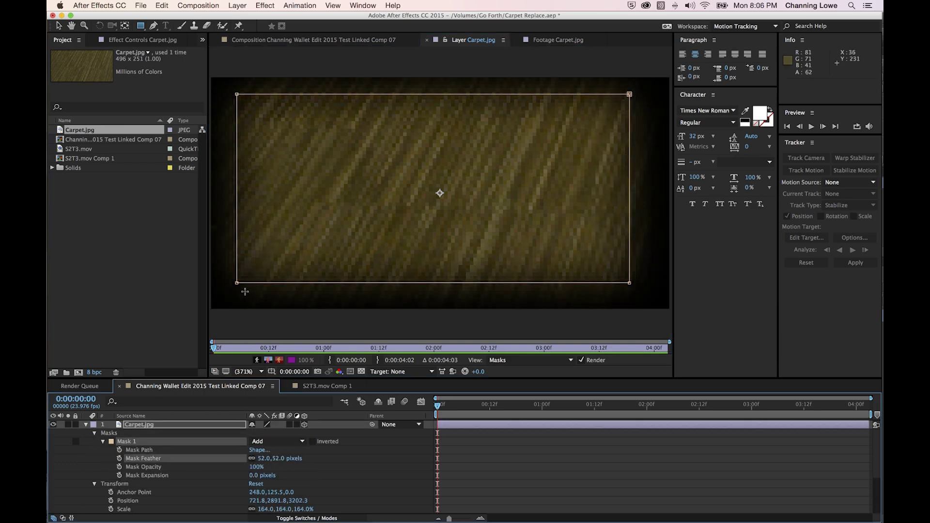
{"action": "left_click", "coordinate": [467, 441]}
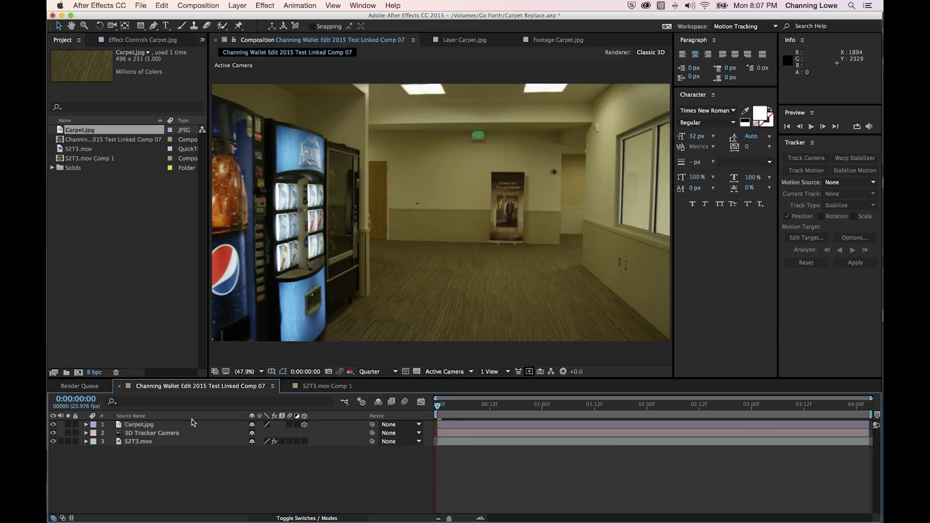
Toggle the carpet layer off and on and preview the tracked carpet in playback
{"action": "left_click", "coordinate": [53, 424]}
{"action": "left_click", "coordinate": [53, 424]}
{"action": "key", "text": "space"}
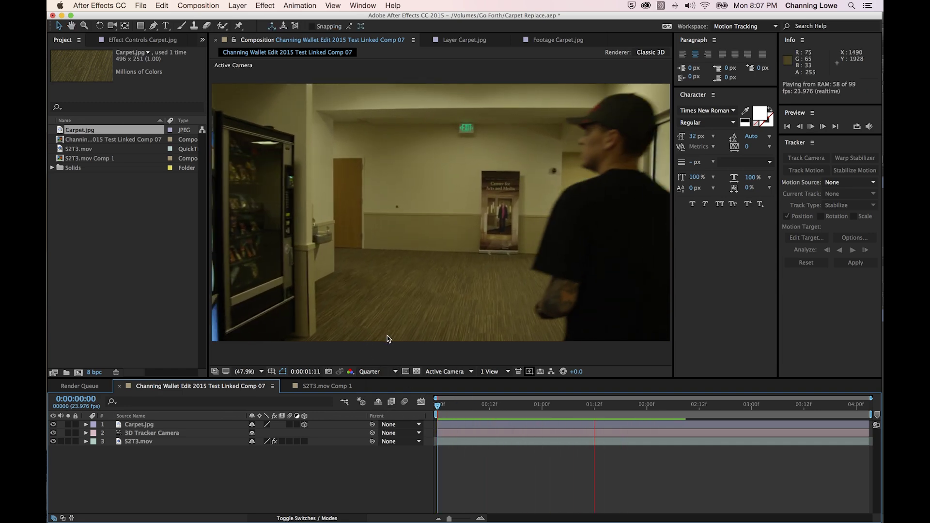
{"action": "key", "text": "space"}
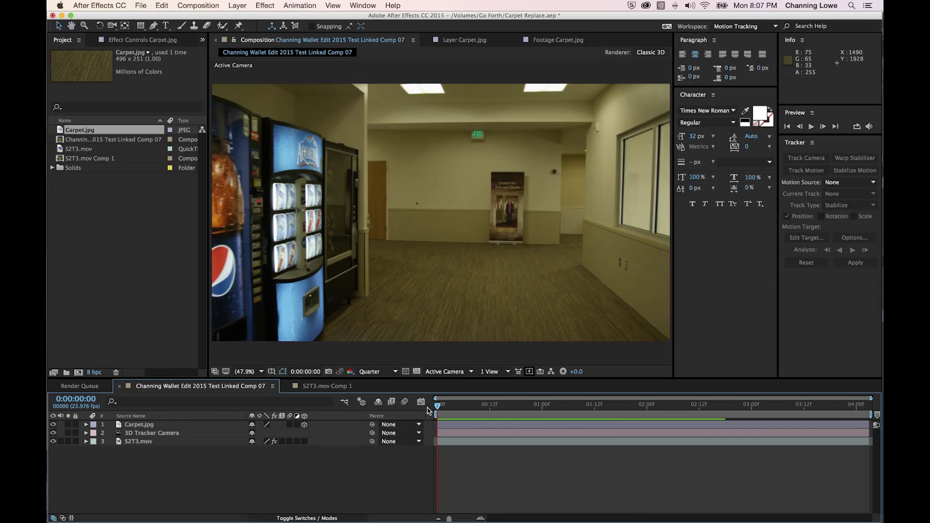
{"action": "key", "text": "space"}
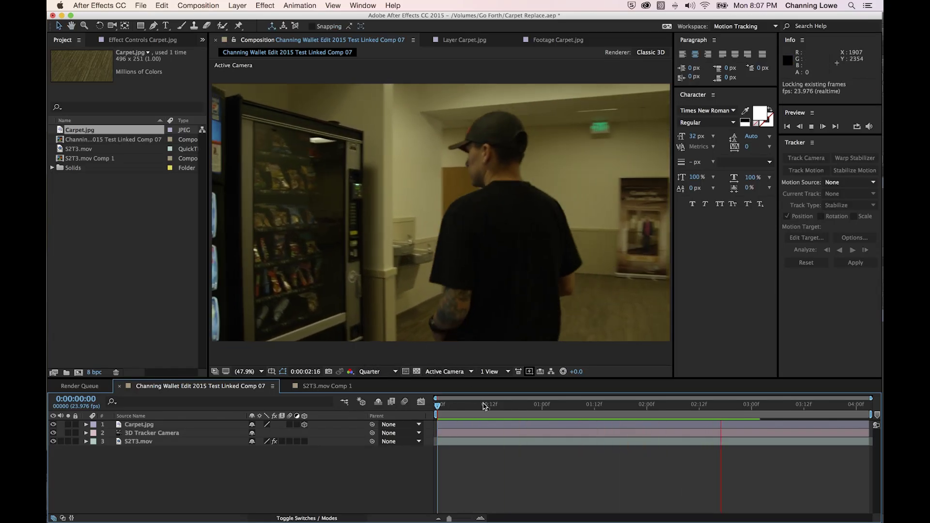
{"action": "key", "text": "space"}
{"action": "key", "text": "space"}
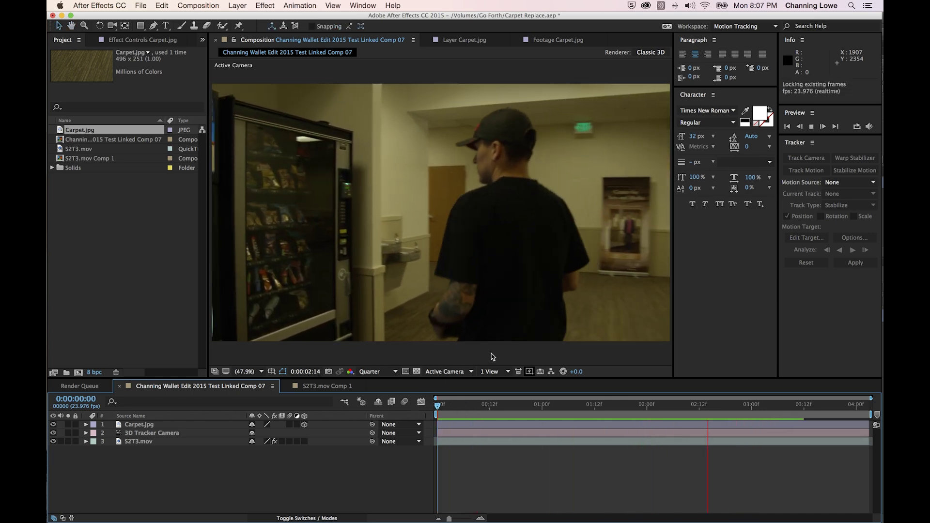
{"action": "key", "text": "space"}
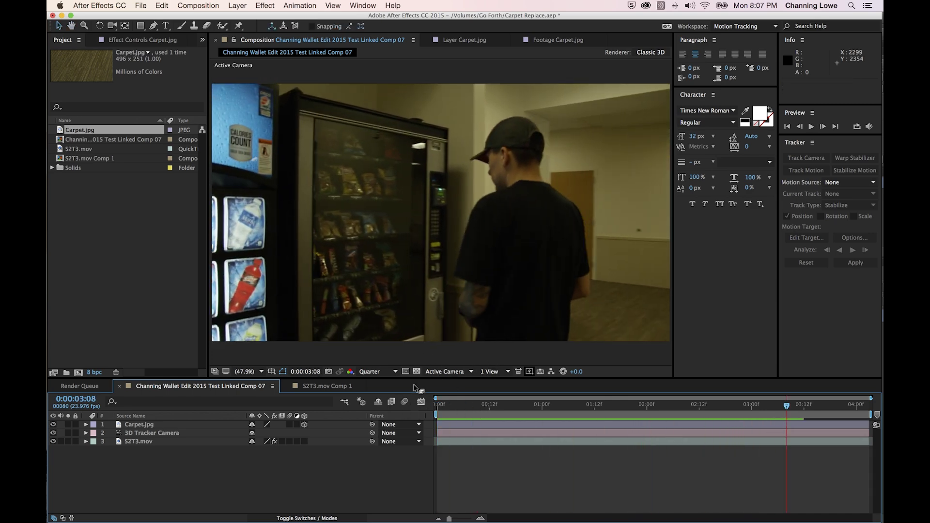
Save the Carpet Replace project and switch over to Premiere Pro
{"action": "key", "text": "super+s"}
{"action": "key", "text": "super+Tab"}
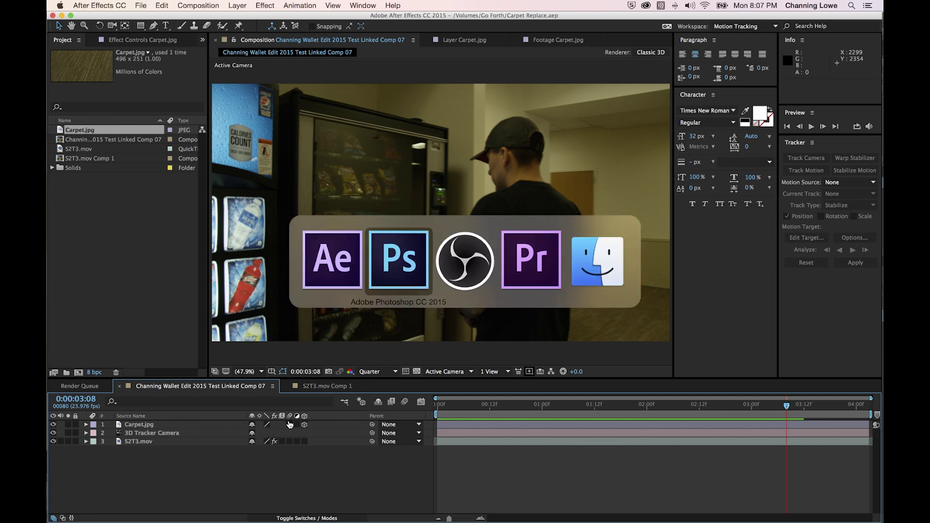
{"action": "key", "text": "super+Tab"}
{"action": "key", "text": "super+Tab"}
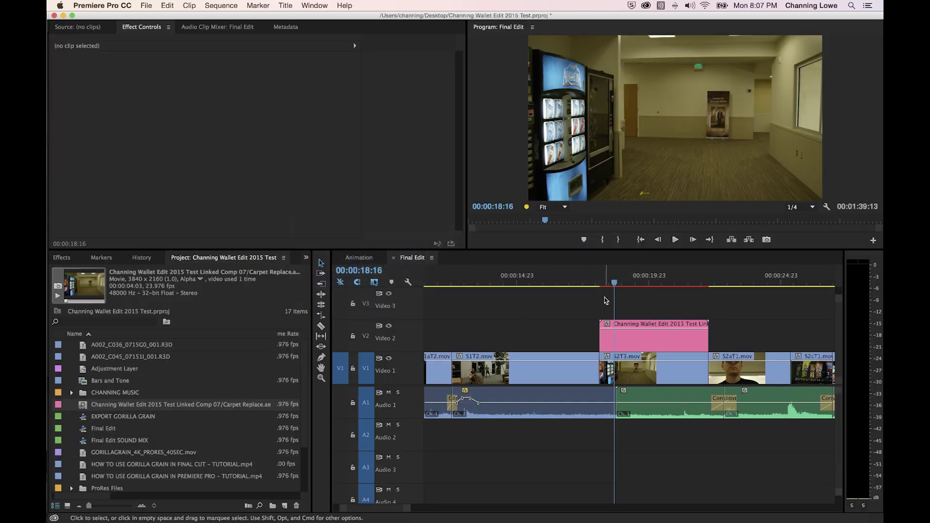
{"action": "key", "text": "super+Tab"}
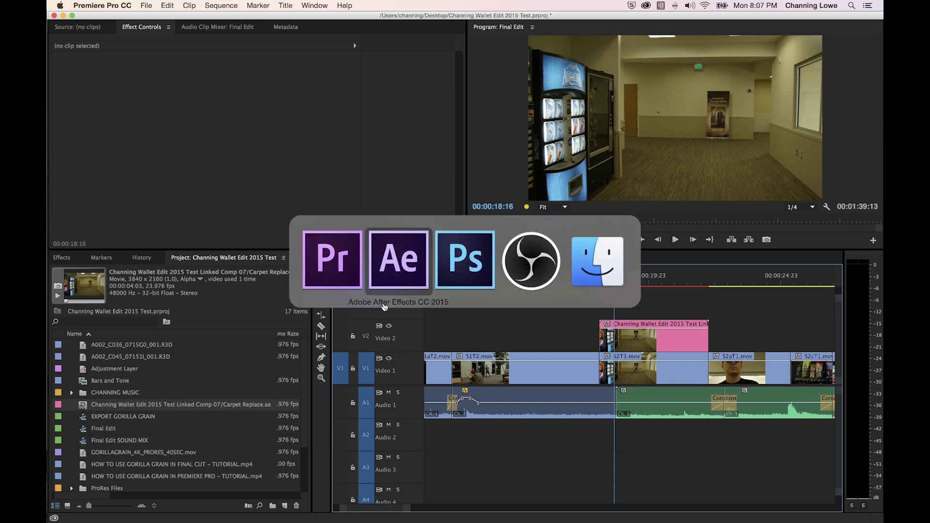
{"action": "left_click", "coordinate": [422, 284]}
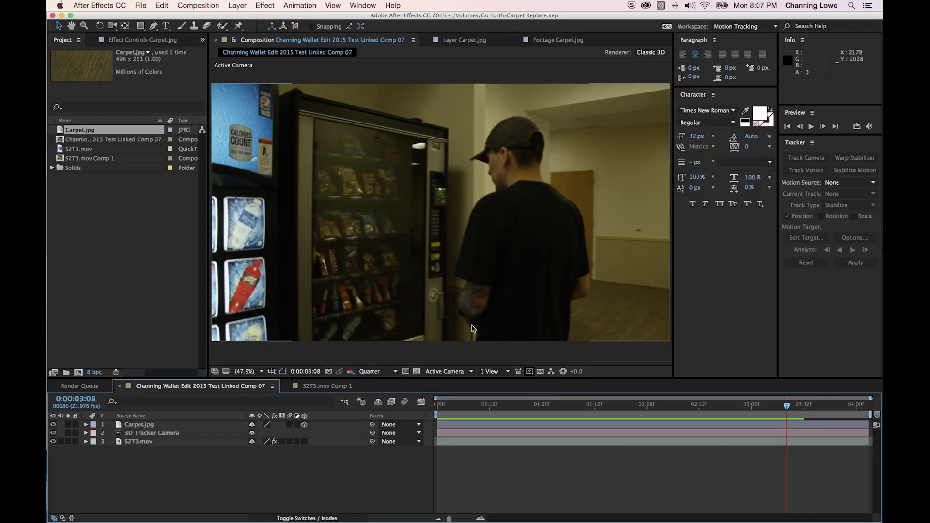
{"action": "key", "text": "space"}
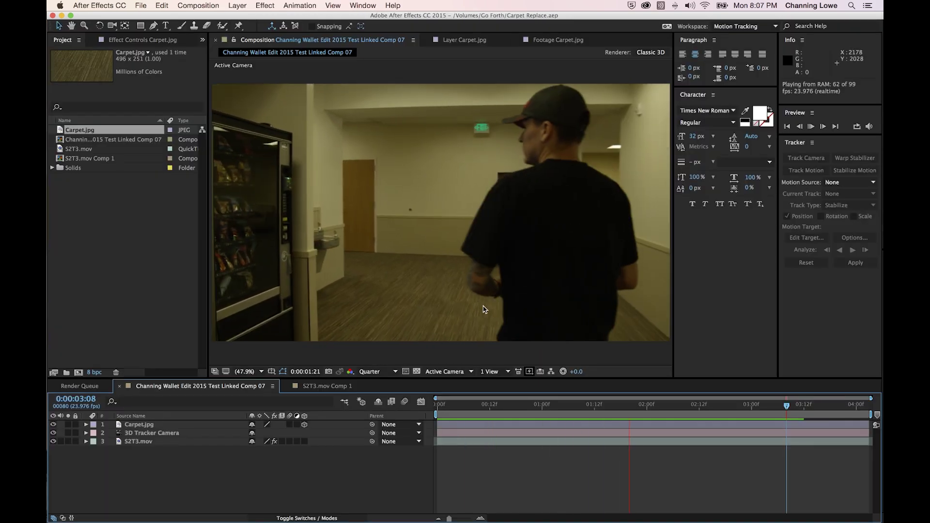
{"action": "key", "text": "space"}
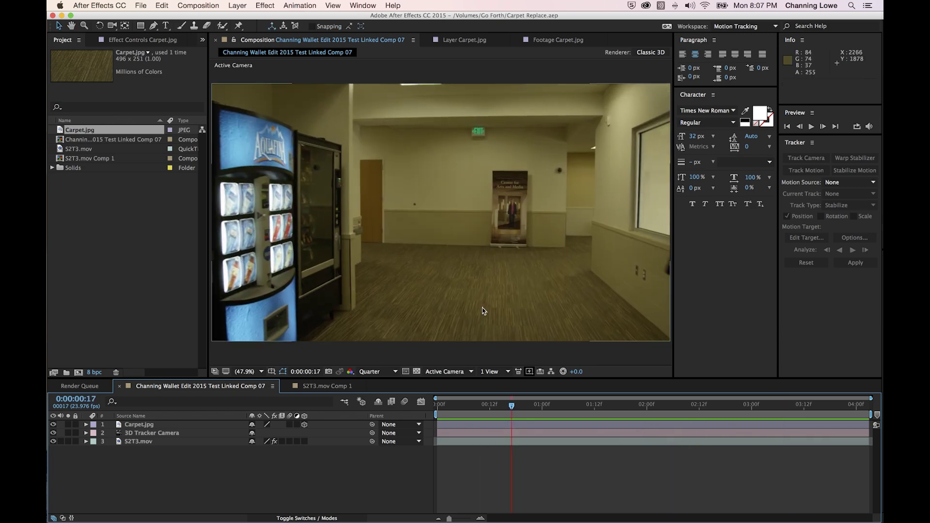
{"action": "key", "text": "super+Tab"}
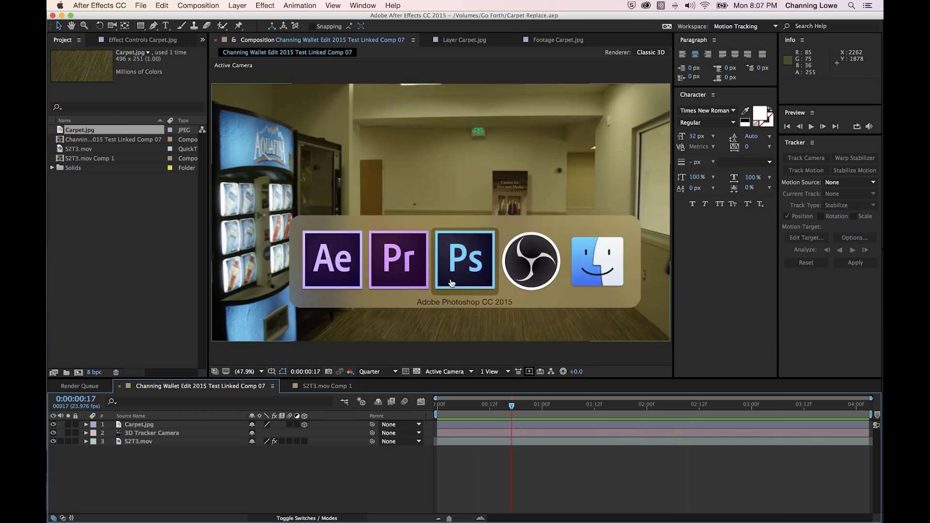
{"action": "left_click", "coordinate": [420, 280]}
{"action": "left_click", "coordinate": [556, 361]}
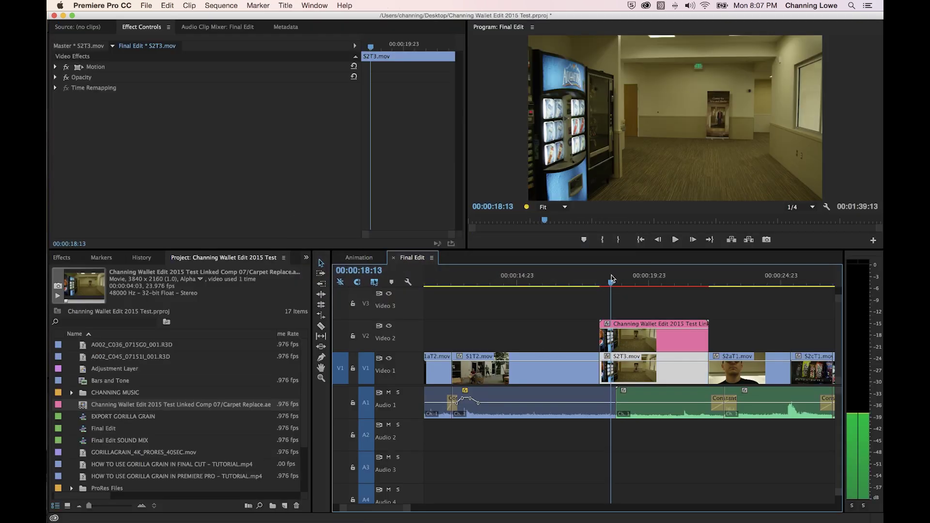
{"action": "left_click", "coordinate": [594, 280]}
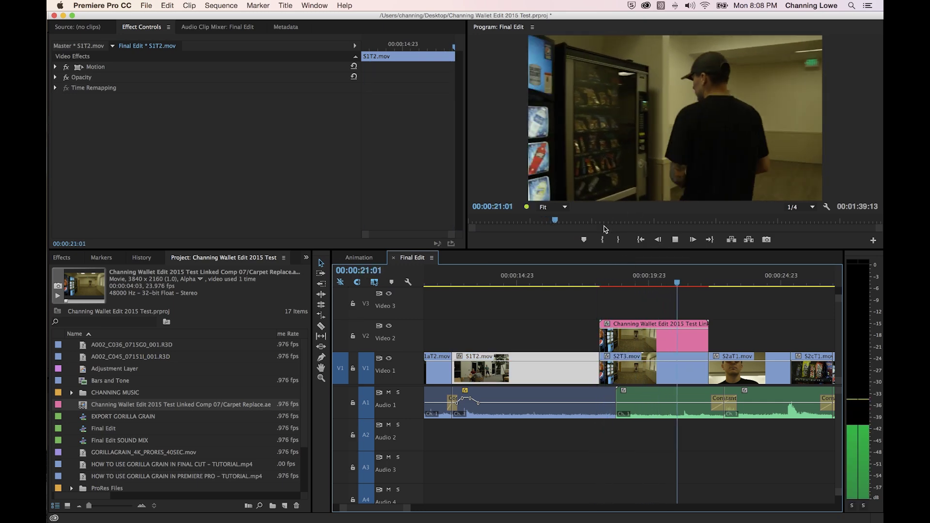
{"action": "key", "text": "space"}
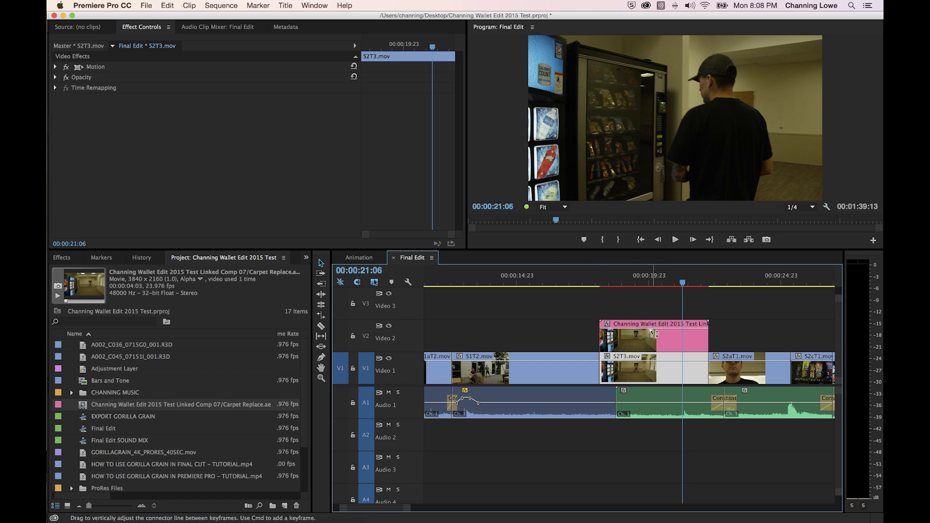
{"action": "left_click", "coordinate": [668, 311]}
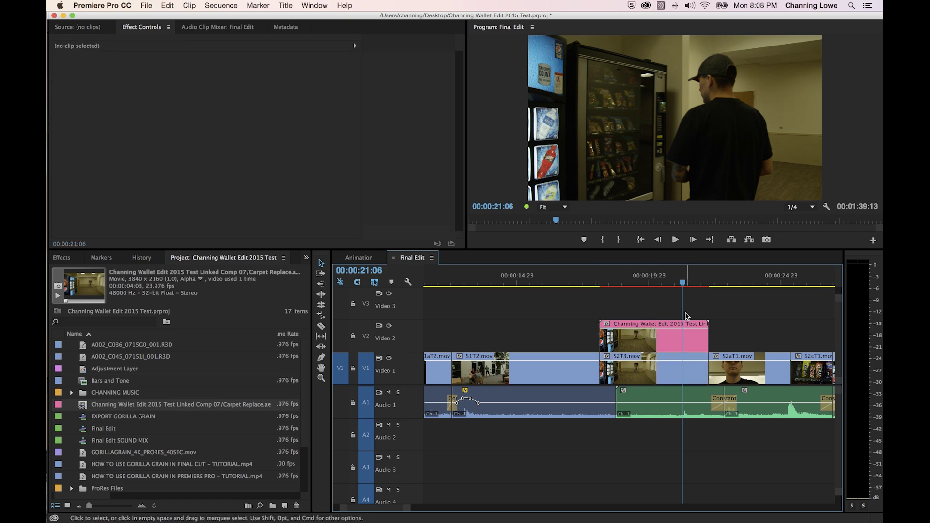